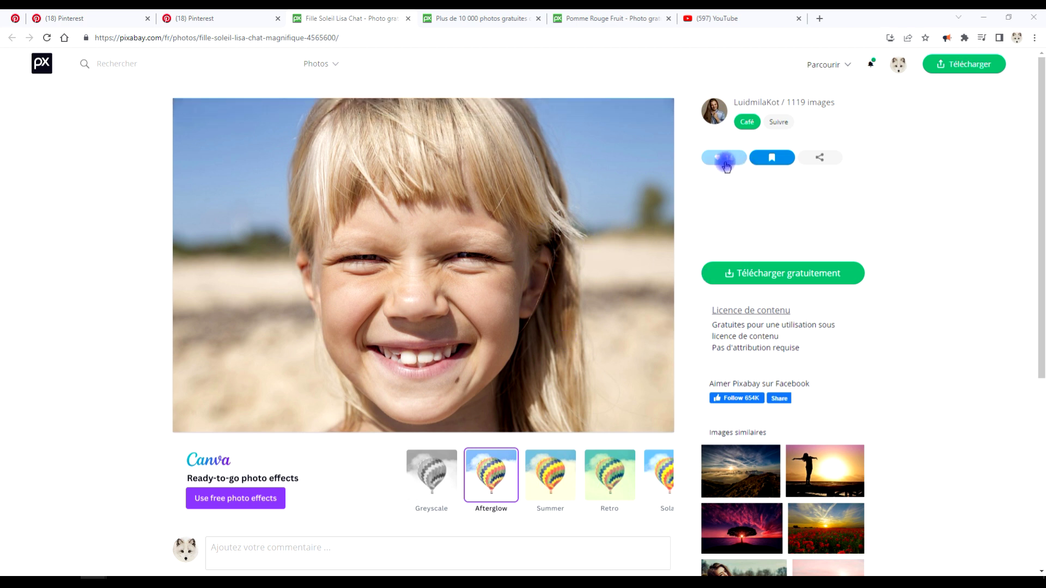
Open the 1920×1280 version of the smiling girl photo at full size and copy the image.
left_click(785, 275)
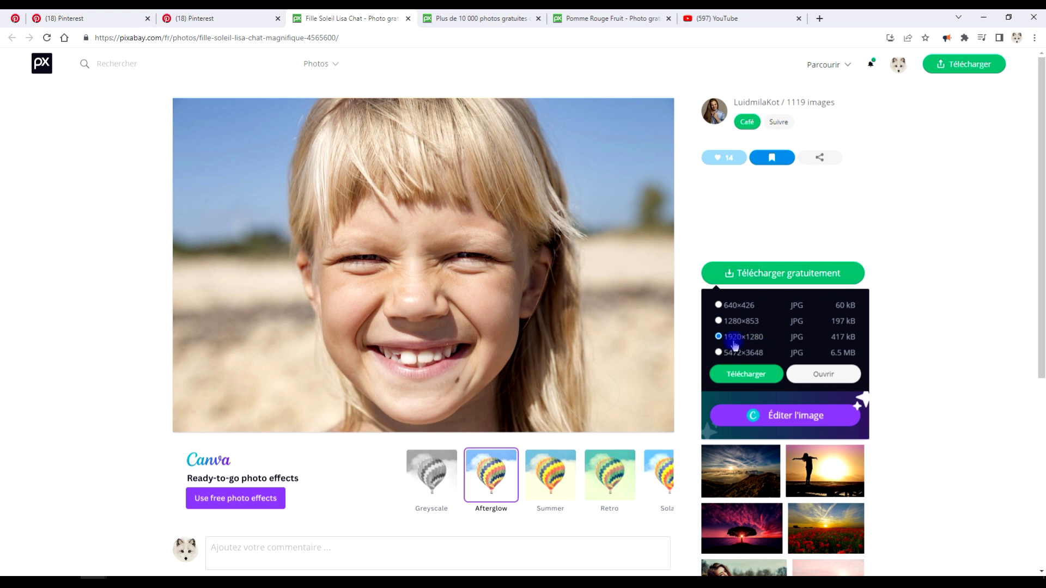
left_click(833, 376)
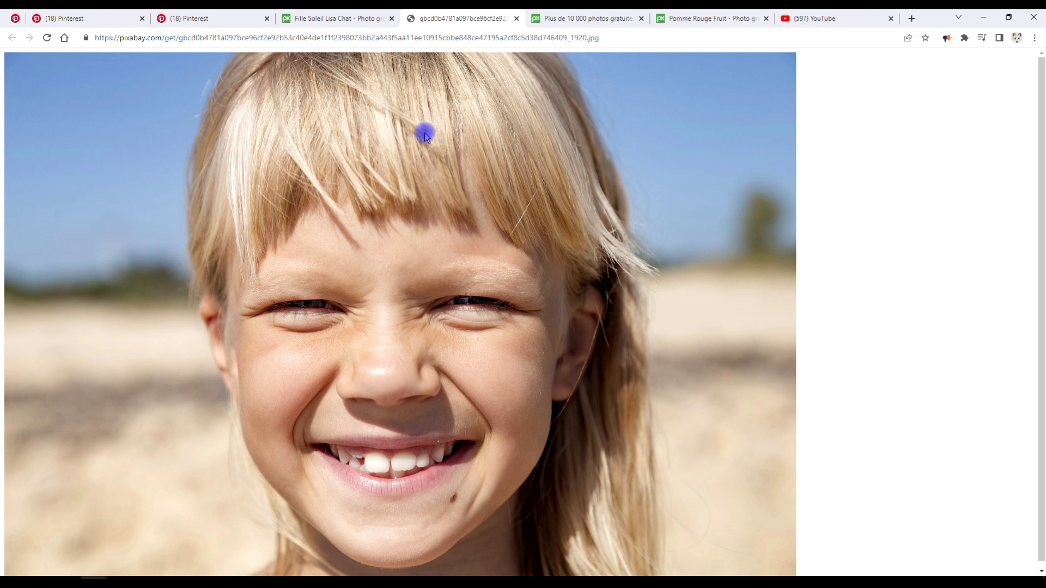
right_click(425, 133)
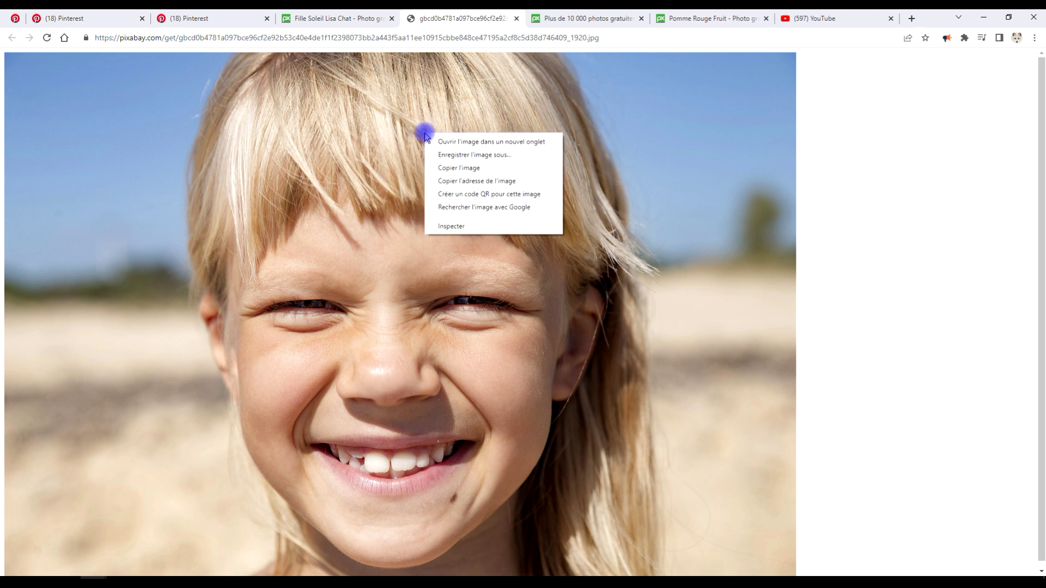
left_click(475, 168)
Switch to GIMP and paste the copied photo as a new image.
left_click(308, 578)
left_click(40, 28)
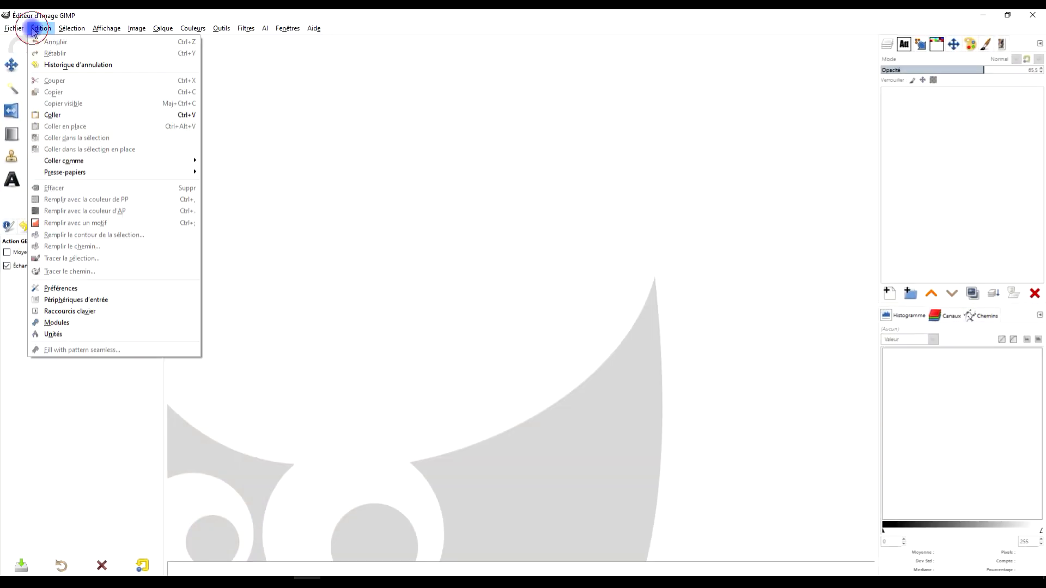
left_click(64, 115)
left_click_drag(592, 230, 540, 176)
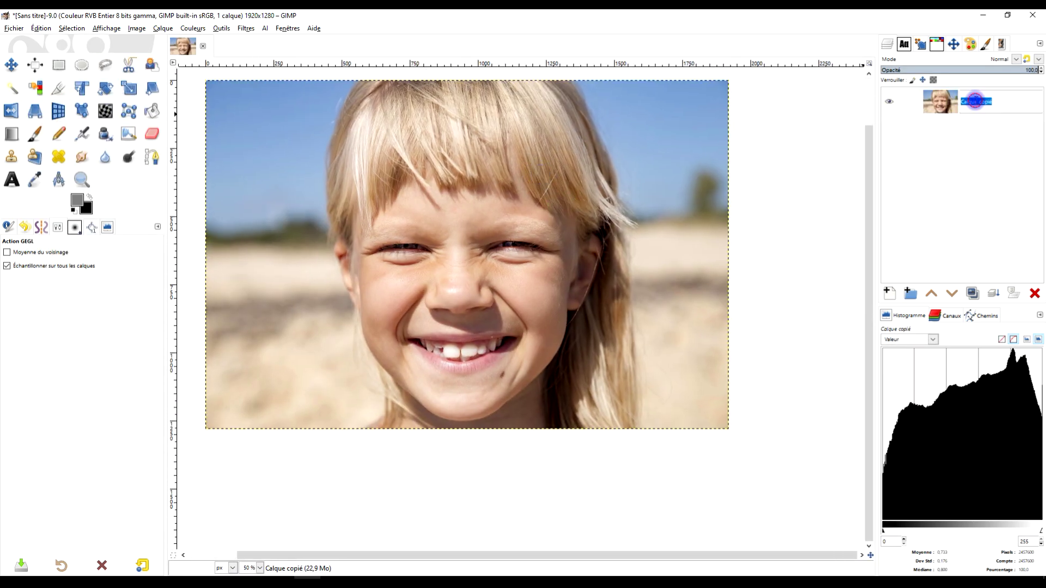
Rename the pasted photo layer as original.
type("origi")
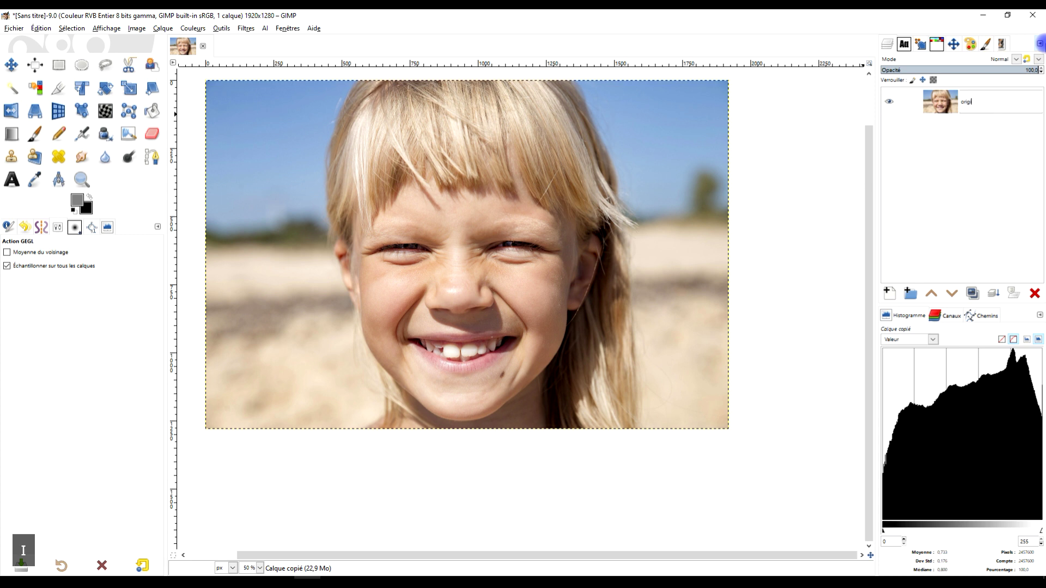
type("nal")
key("Return")
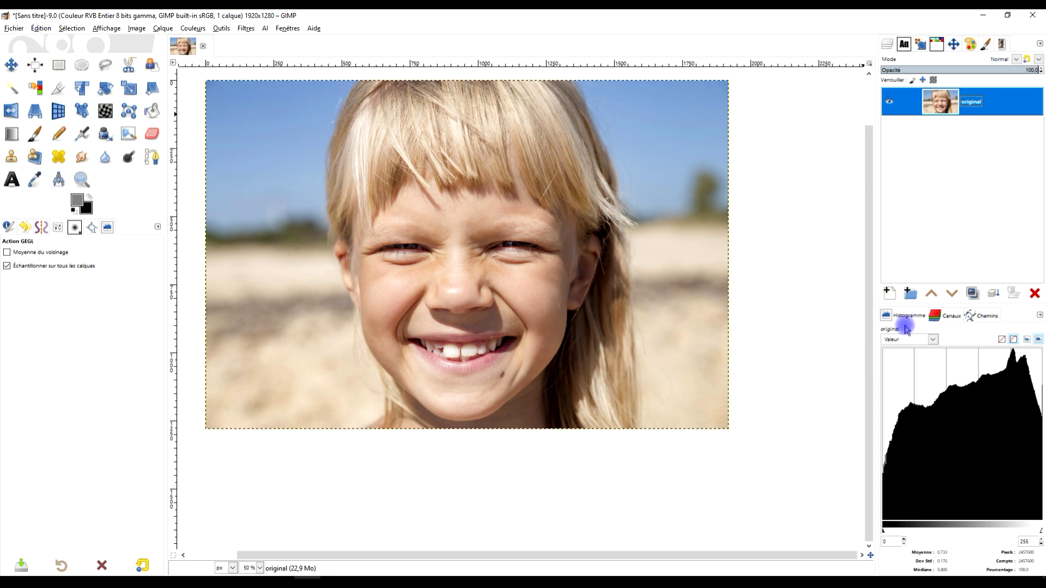
Duplicate the original layer and rename the copy as psychédélique.
left_click(970, 294)
double_click(980, 101)
type("psychédélique")
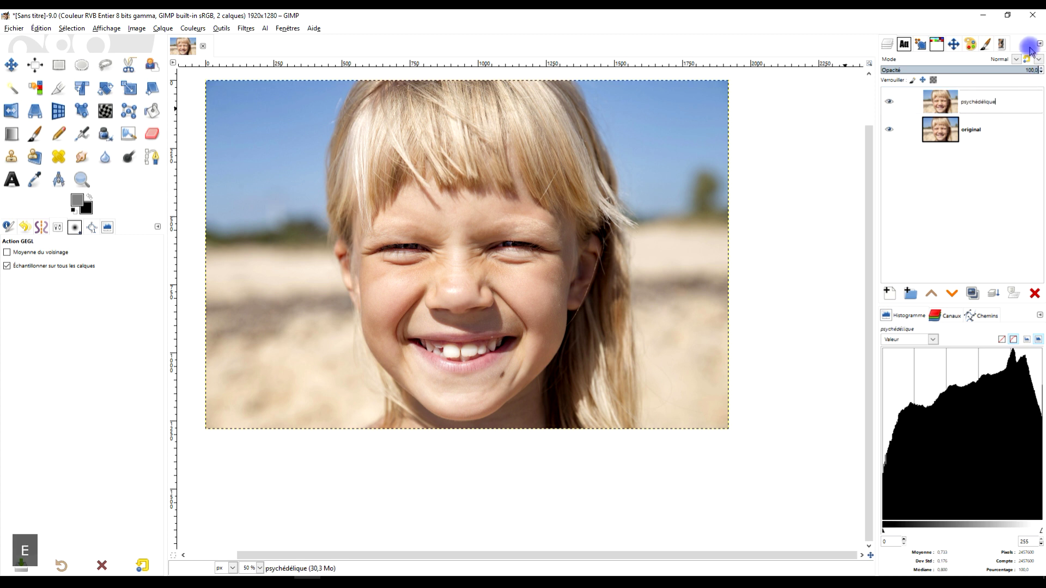
key("Return")
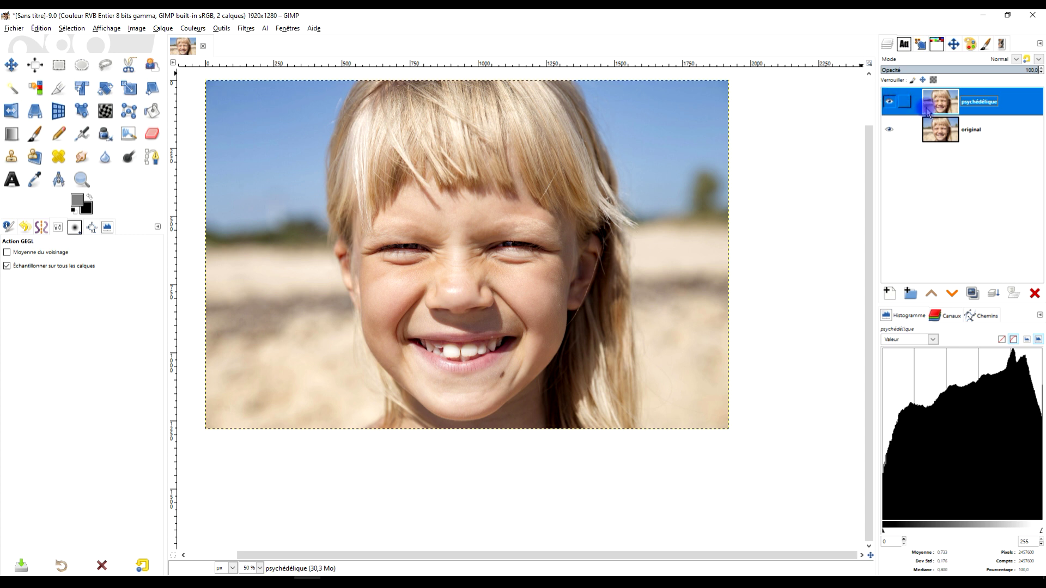
Start the Psychédélique colour filter on the duplicate layer with red frequency 2,486, green frequency 2,254 and blue frequency 1,850.
left_click(163, 30)
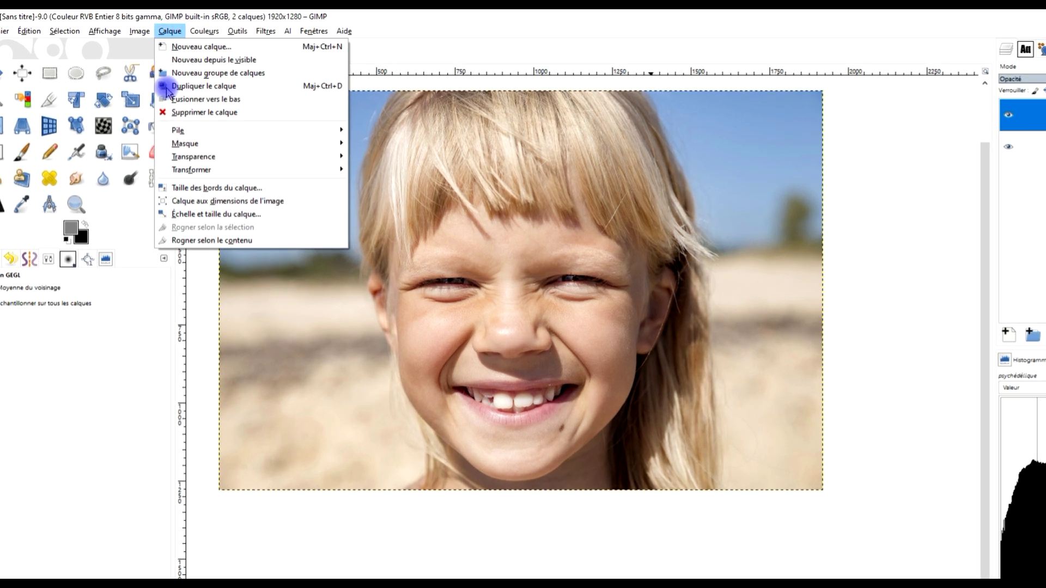
mouse_move(193, 29)
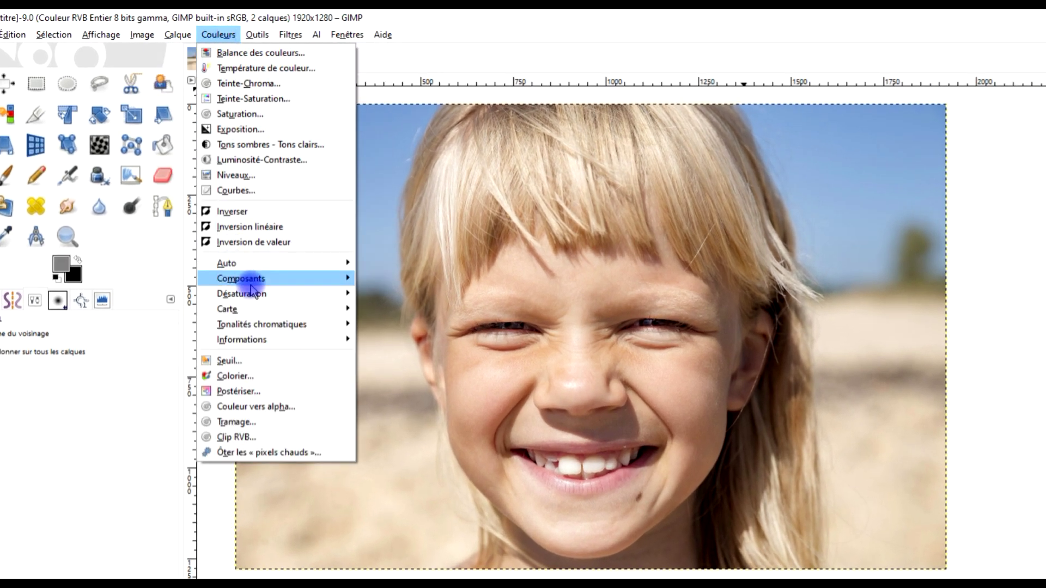
mouse_move(275, 308)
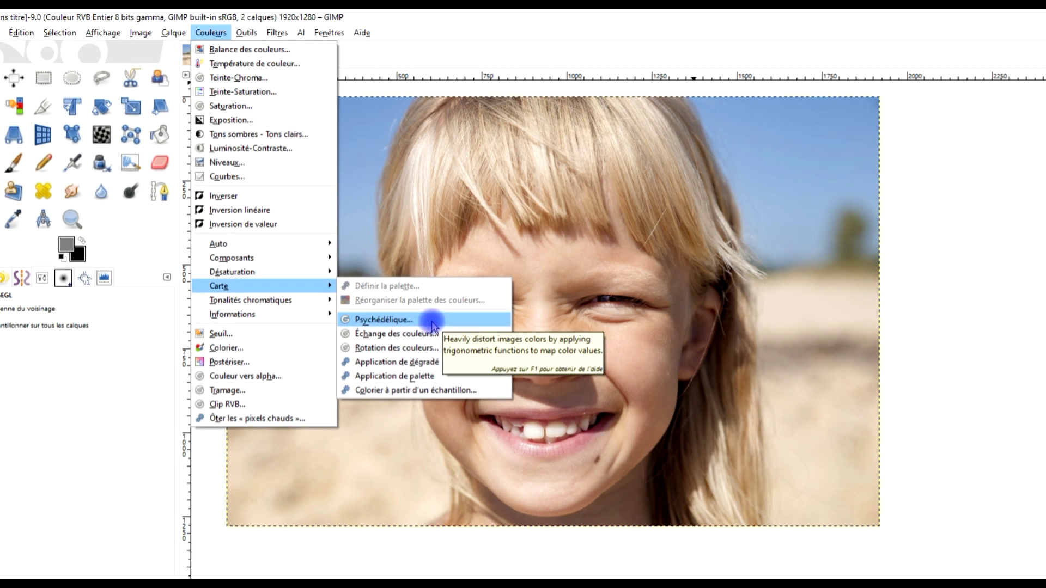
left_click(459, 348)
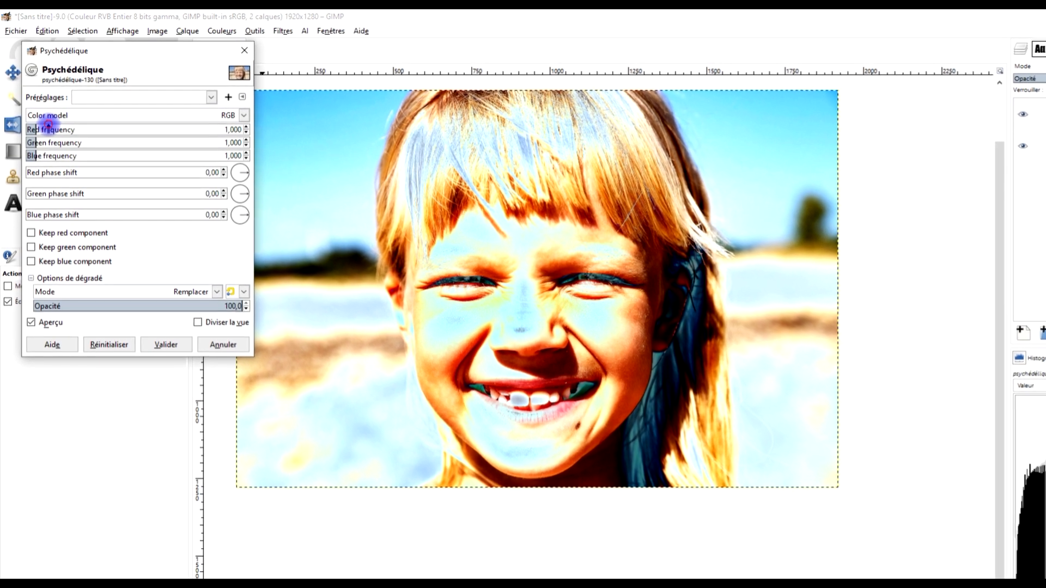
left_click_drag(48, 127, 56, 160)
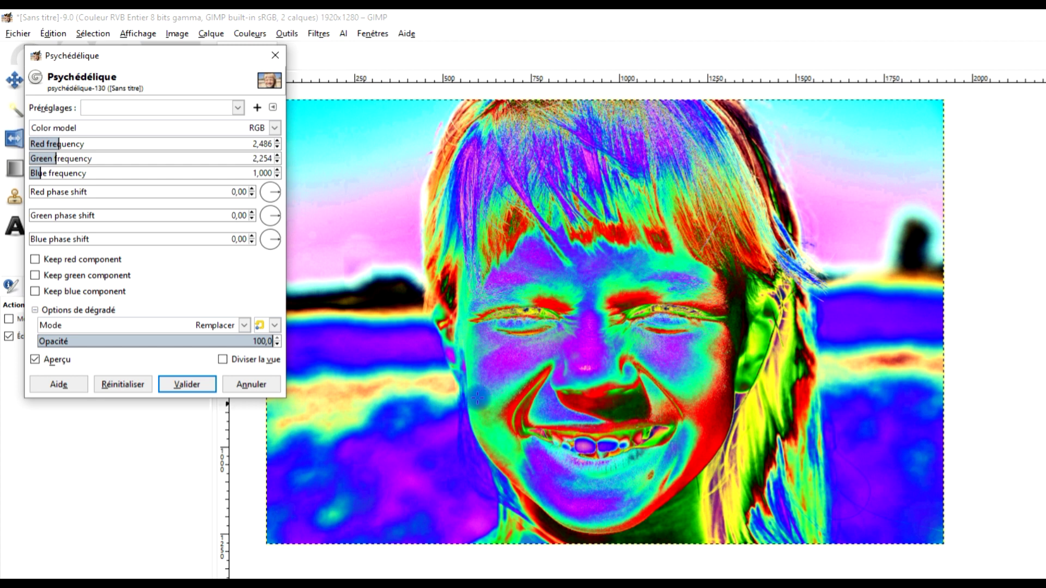
left_click(51, 173)
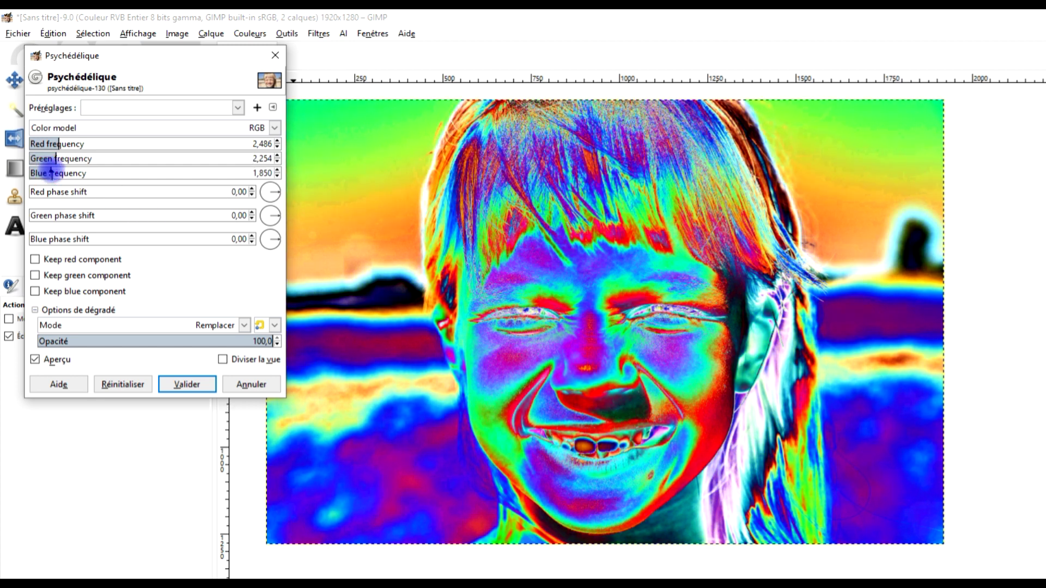
Set the frequencies to red 5,665, green 2,659 and blue 1,272, and the phase shifts to red 78,69 and green 19,34.
mouse_move(61, 142)
left_mouse_down()
mouse_move(71, 143)
mouse_move(68, 159)
left_mouse_up()
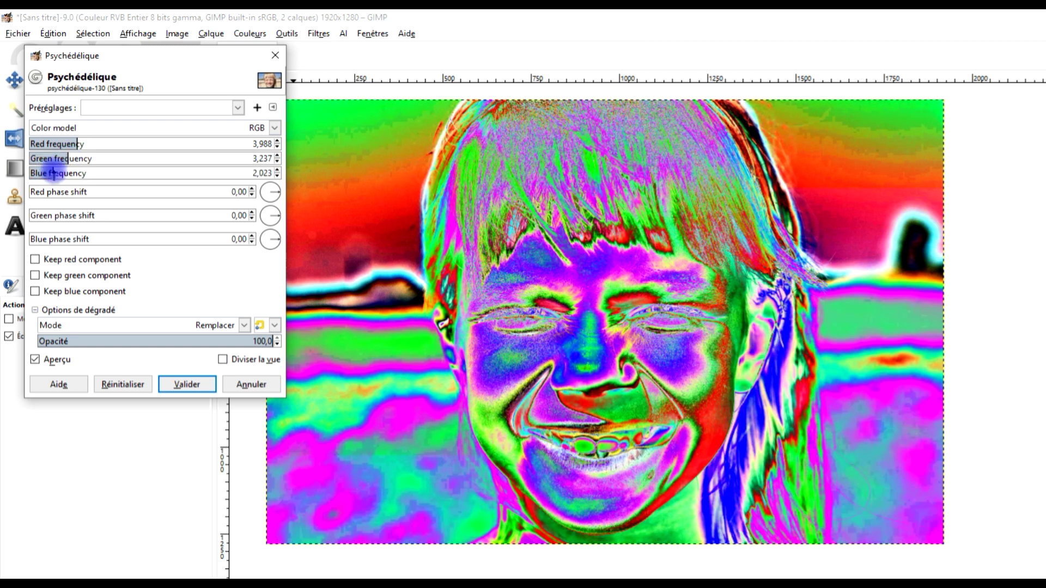
left_click_drag(57, 175, 98, 145)
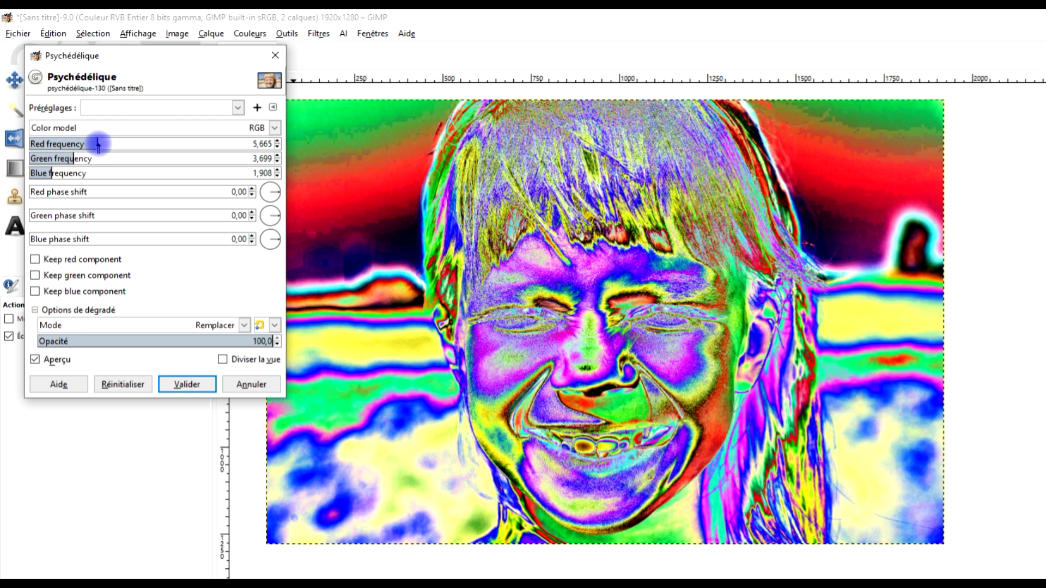
left_click_drag(73, 157, 43, 173)
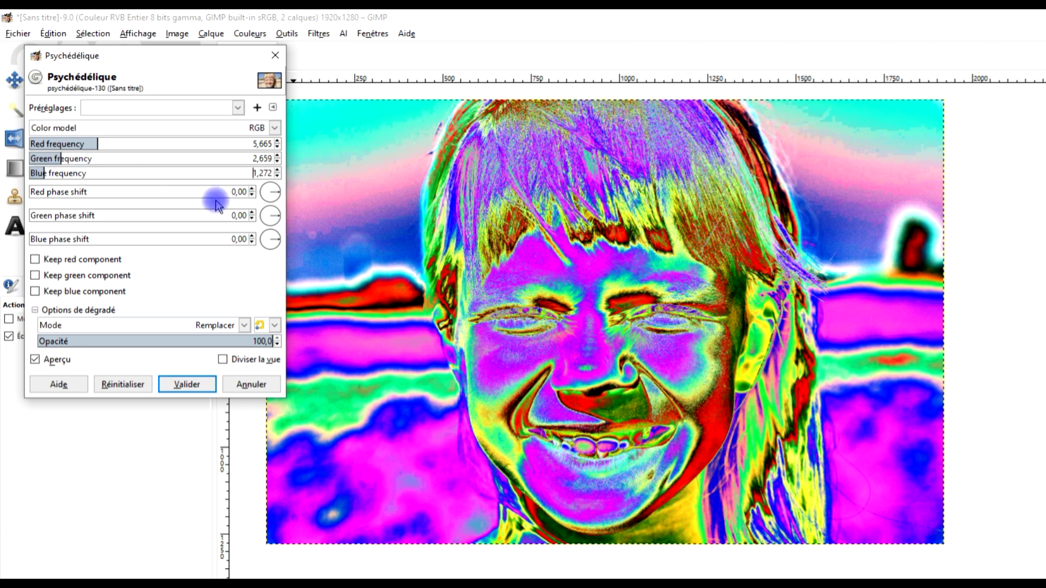
mouse_move(279, 198)
left_mouse_down()
mouse_move(276, 184)
mouse_move(278, 211)
left_mouse_up()
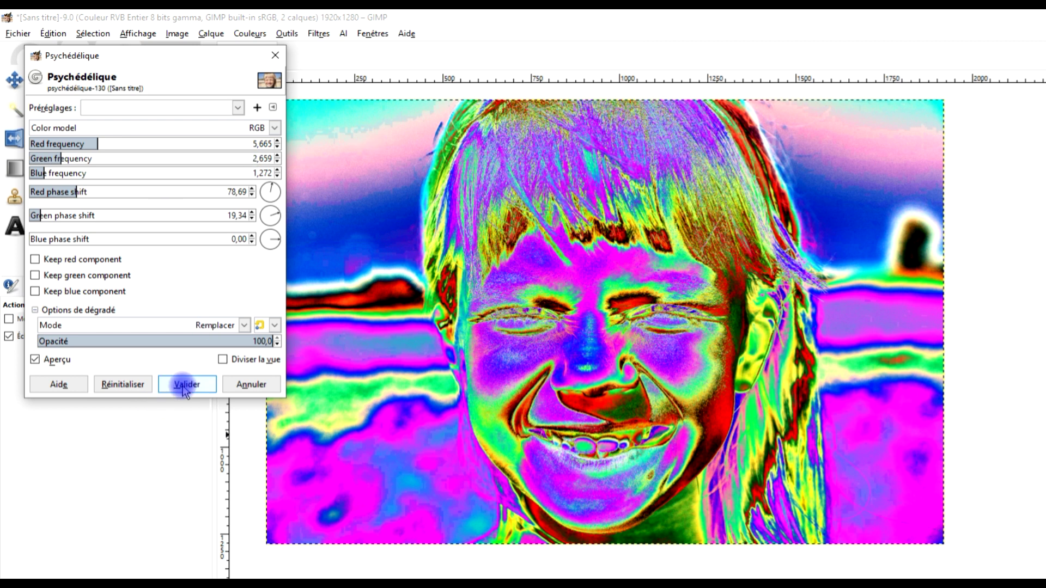
Set the green frequency to 3,006, blue frequency to 2,775 and green phase shift to 52,02, and apply the Psychédélique filter.
left_click(65, 158)
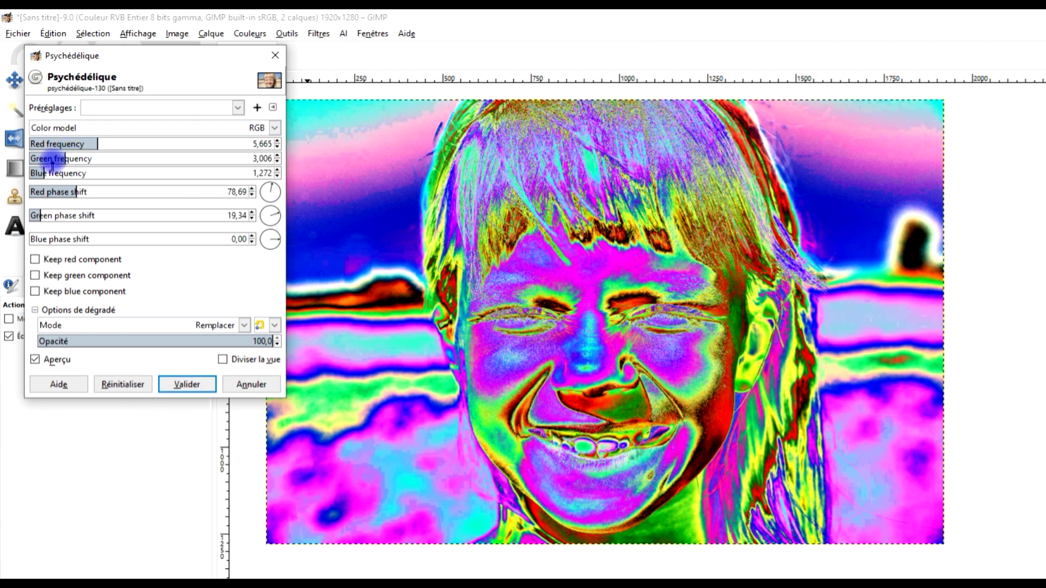
left_click(50, 174)
left_click_drag(57, 175, 63, 174)
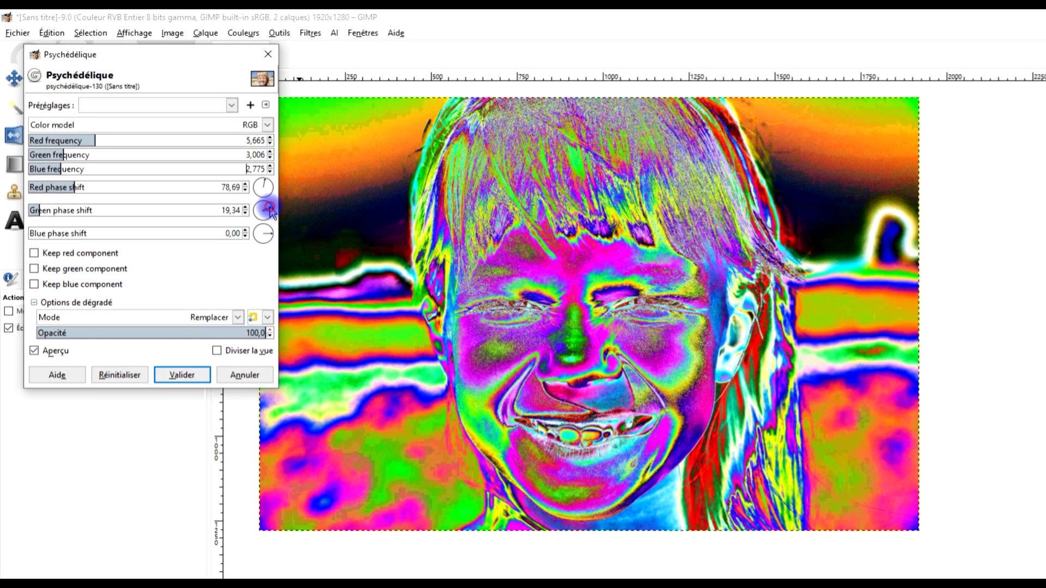
left_click(276, 211)
left_click(265, 200)
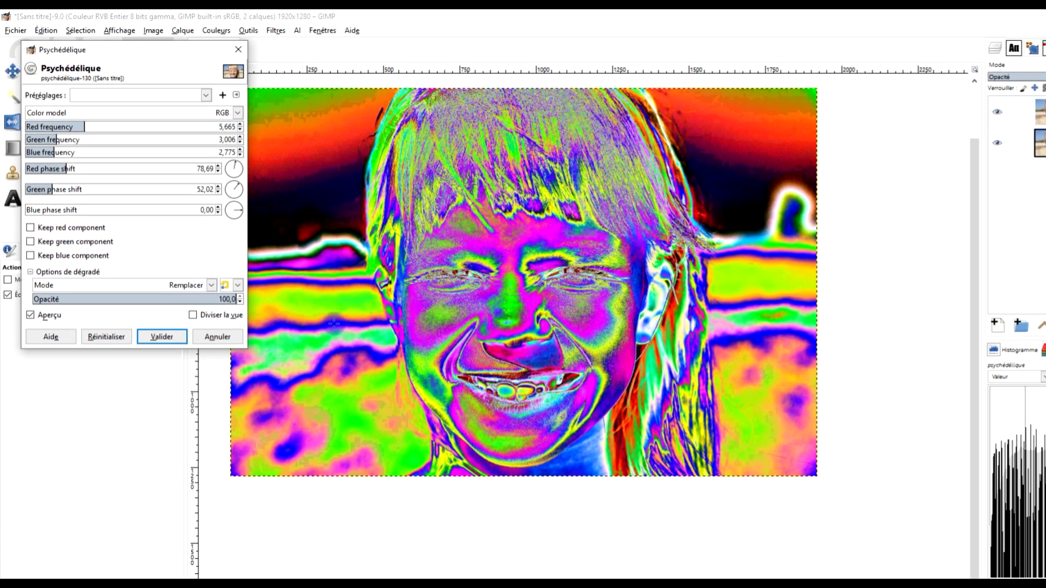
left_click(163, 349)
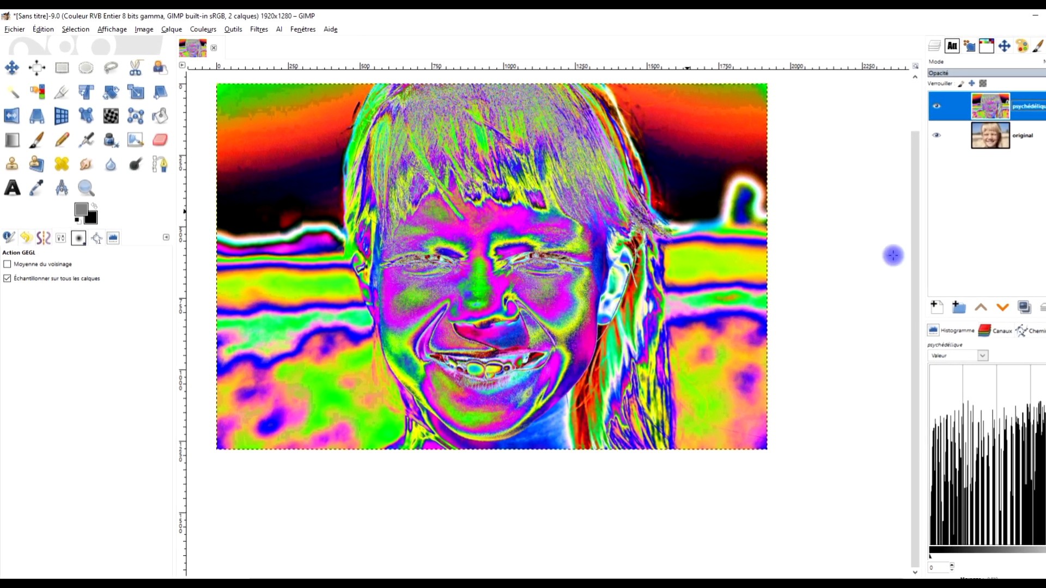
left_click(483, 53)
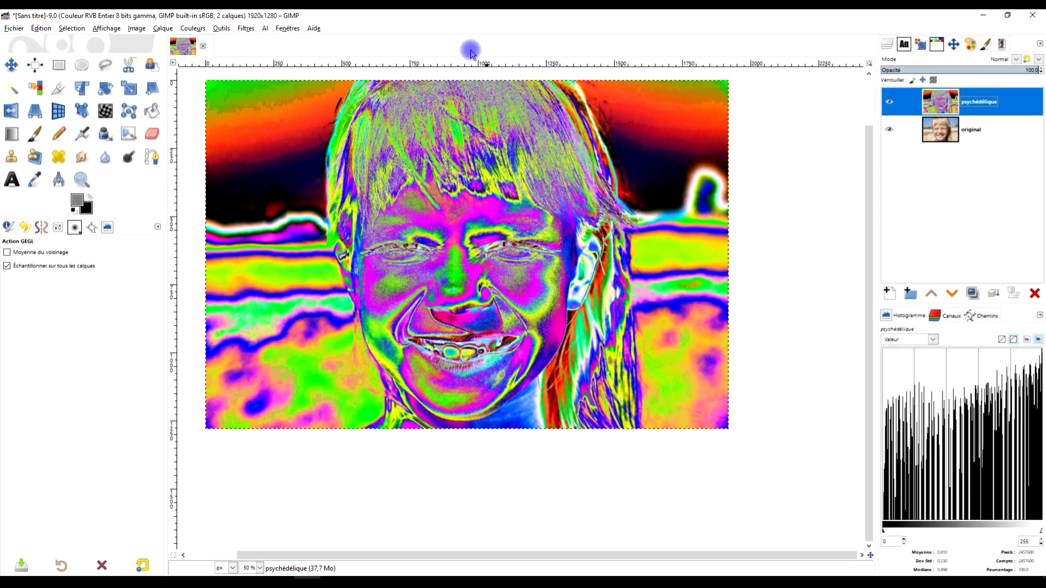
Start the Désaturer filter on the psychédélique layer with its mode set to Luminance.
left_click(184, 29)
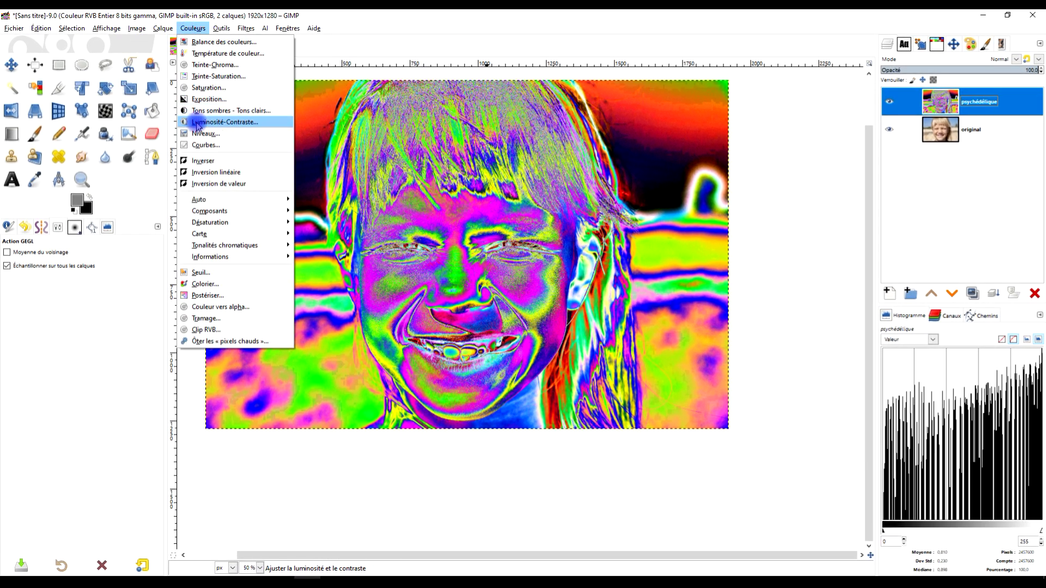
left_click(245, 223)
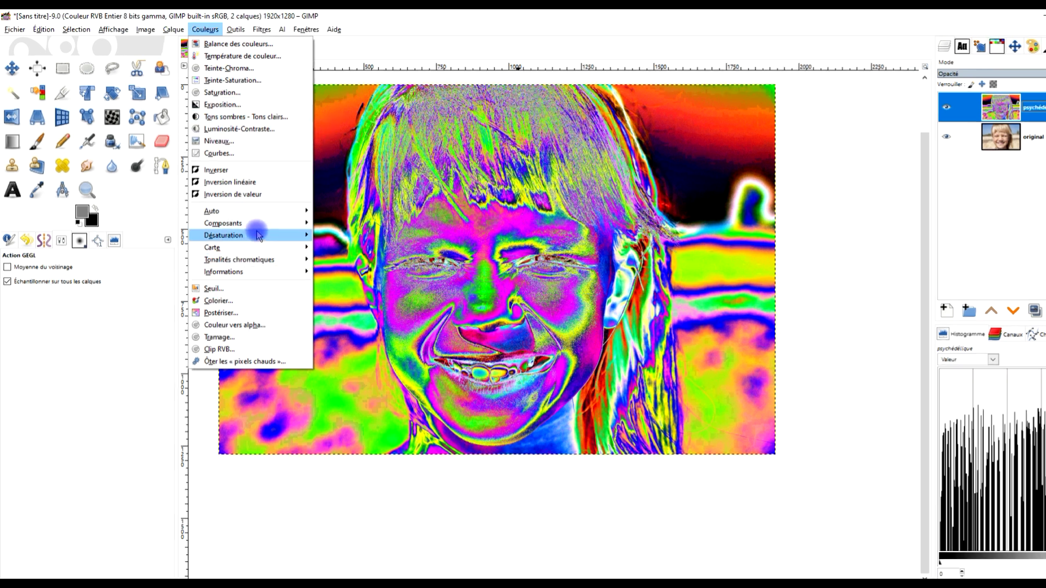
left_click(450, 314)
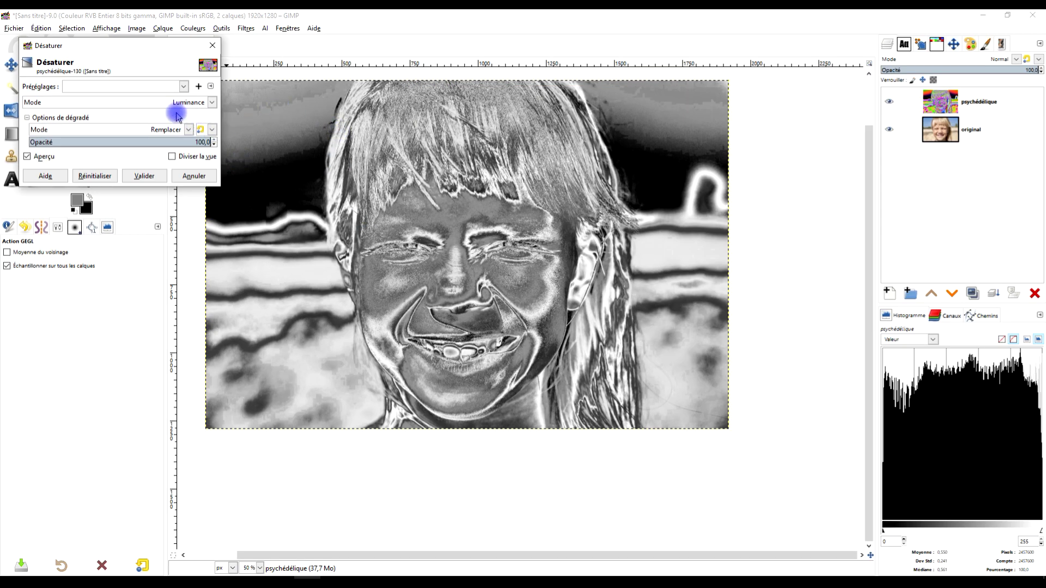
left_click(179, 103)
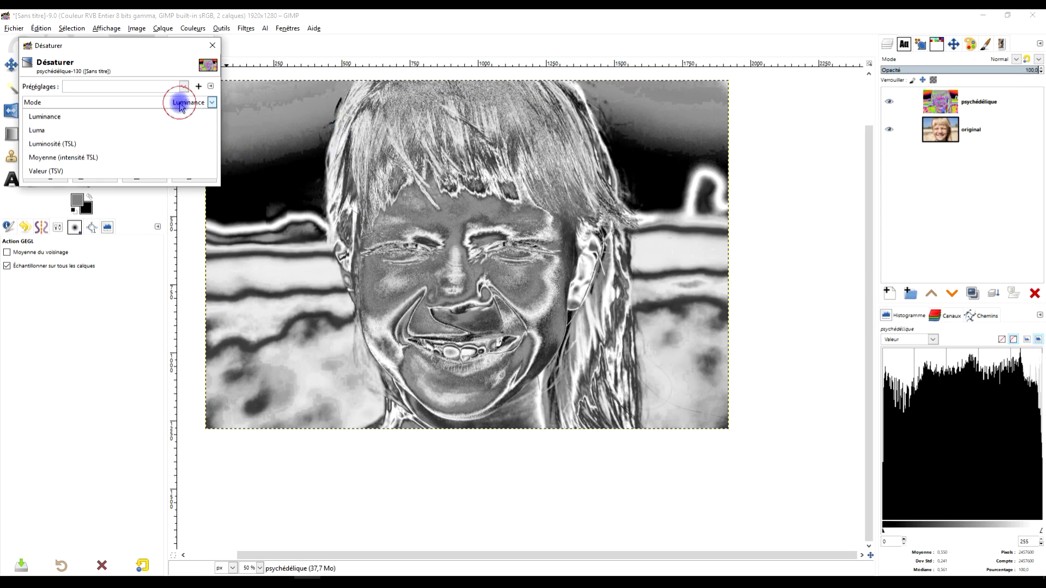
left_click(147, 113)
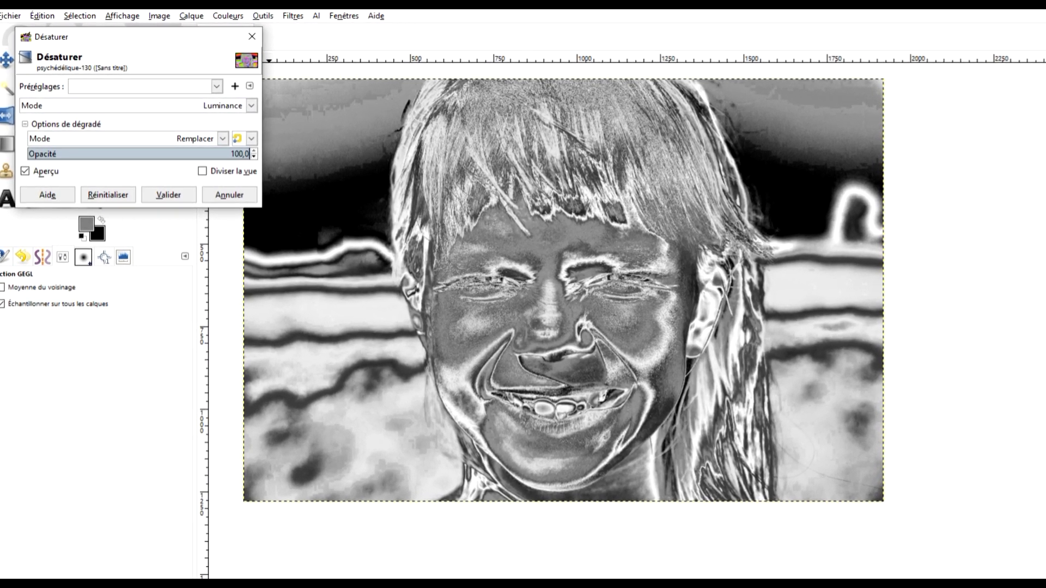
Compare the Luma, Luminosité (TSL) and Valeur (TSV) modes on the preview, and apply the desaturation with Luminance.
key("Down")
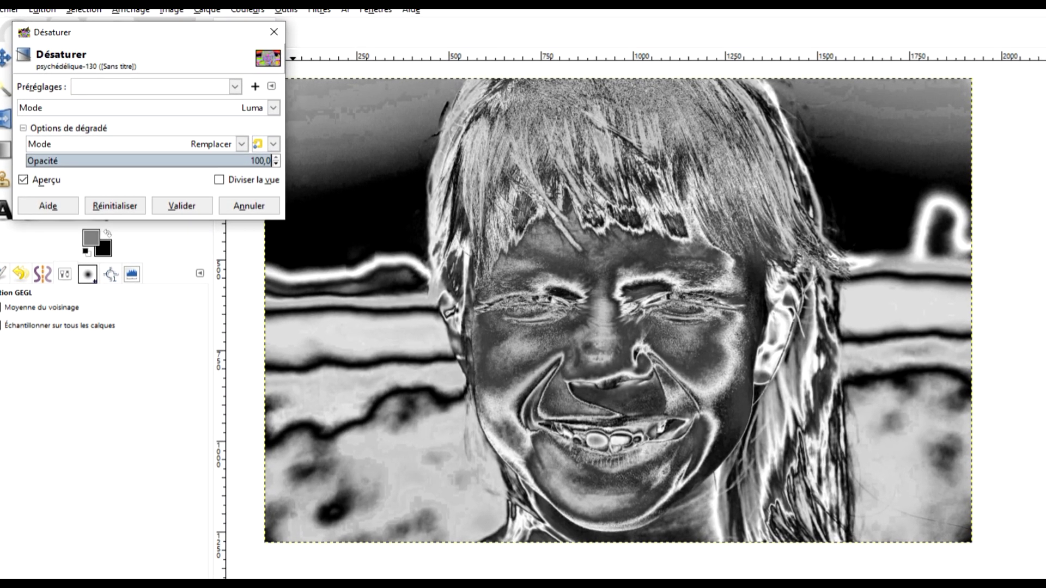
key("Down")
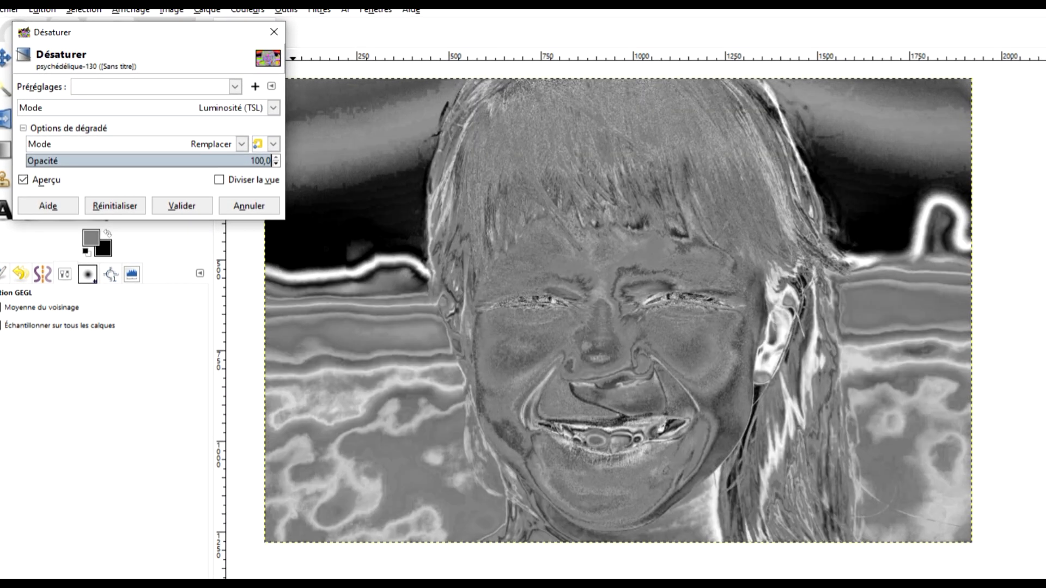
key("Down")
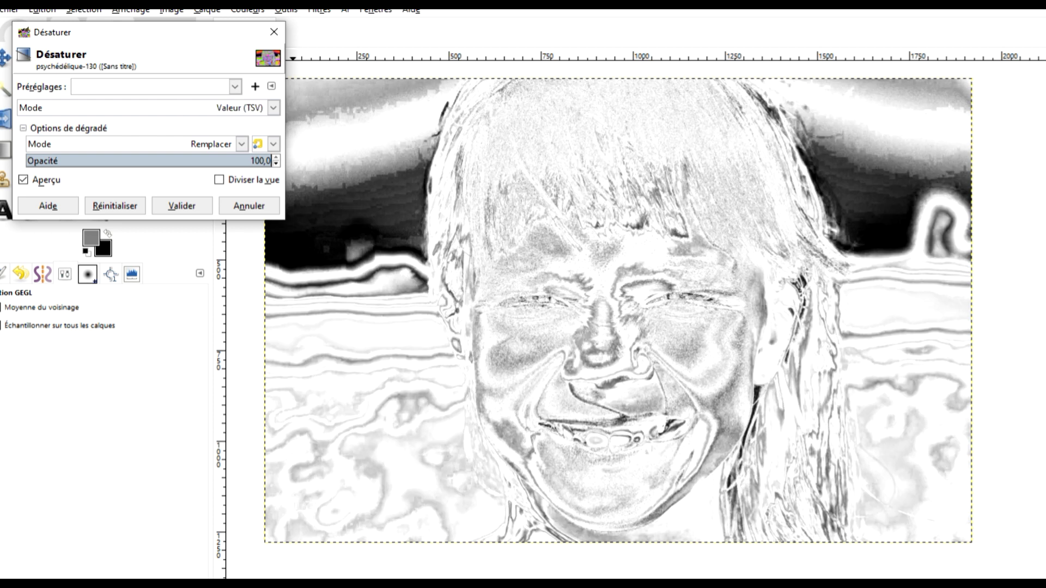
key("Up")
key("Up")
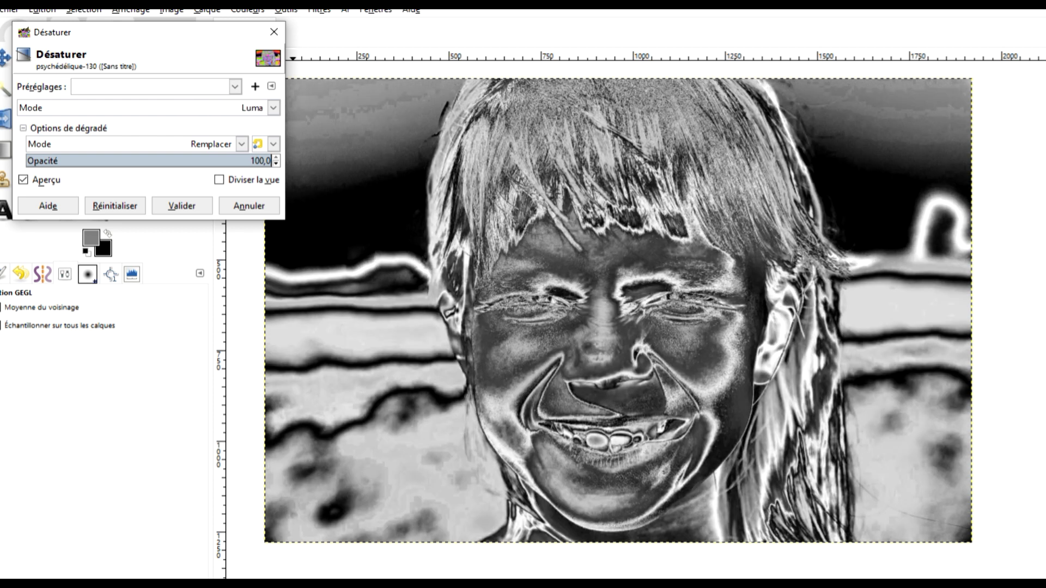
key("Up")
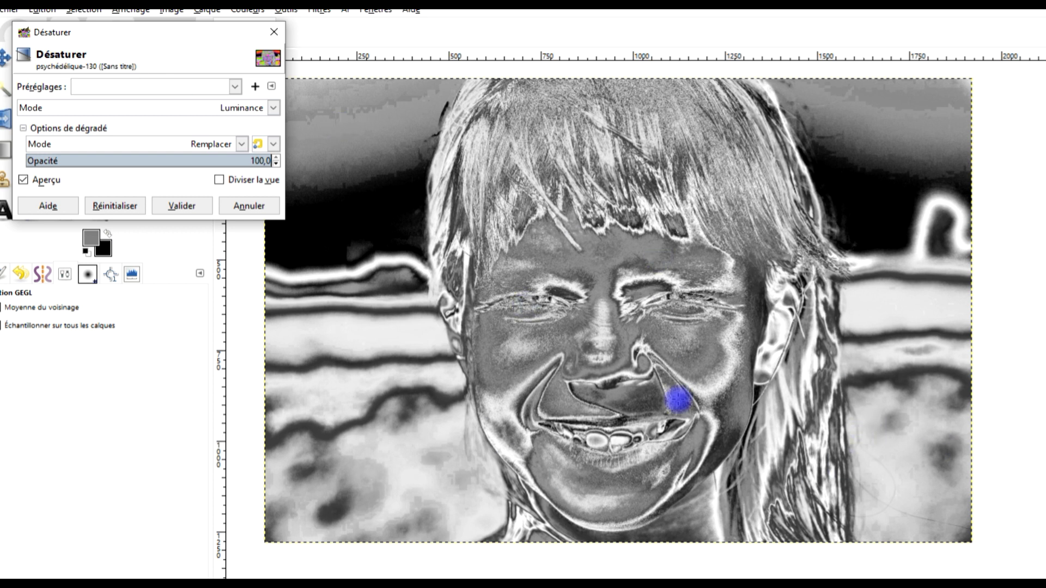
left_click(180, 208)
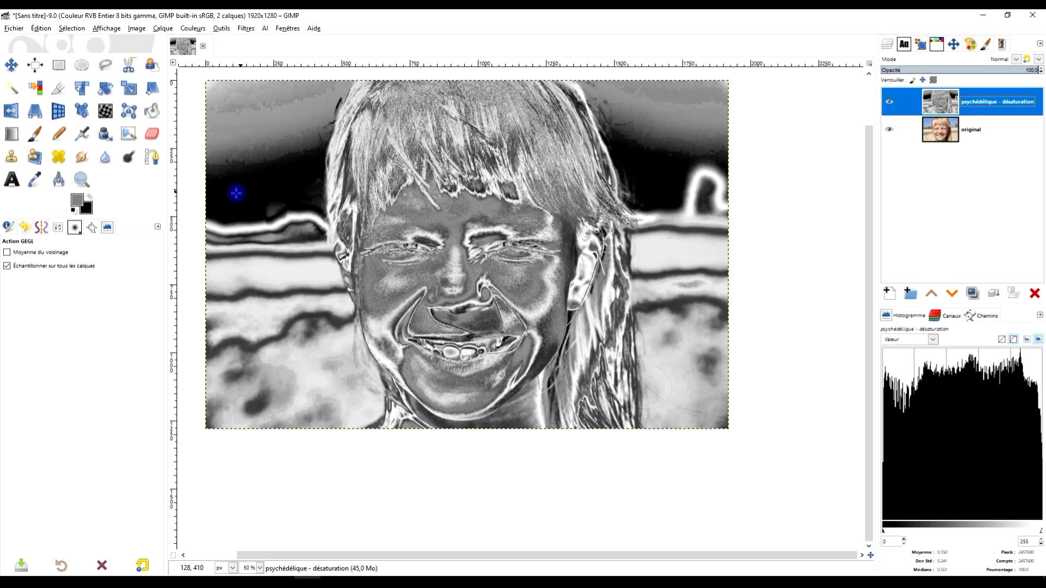
Create a new layer named gold, 1920 × 1280 px, in Multiplier mode and filled with Transparence.
left_click(887, 295)
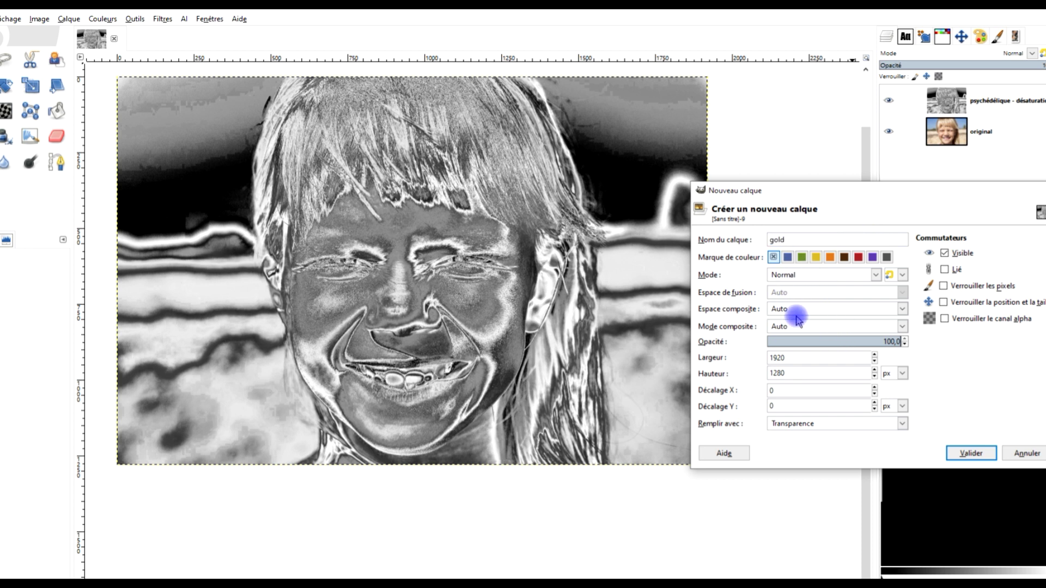
left_click(808, 275)
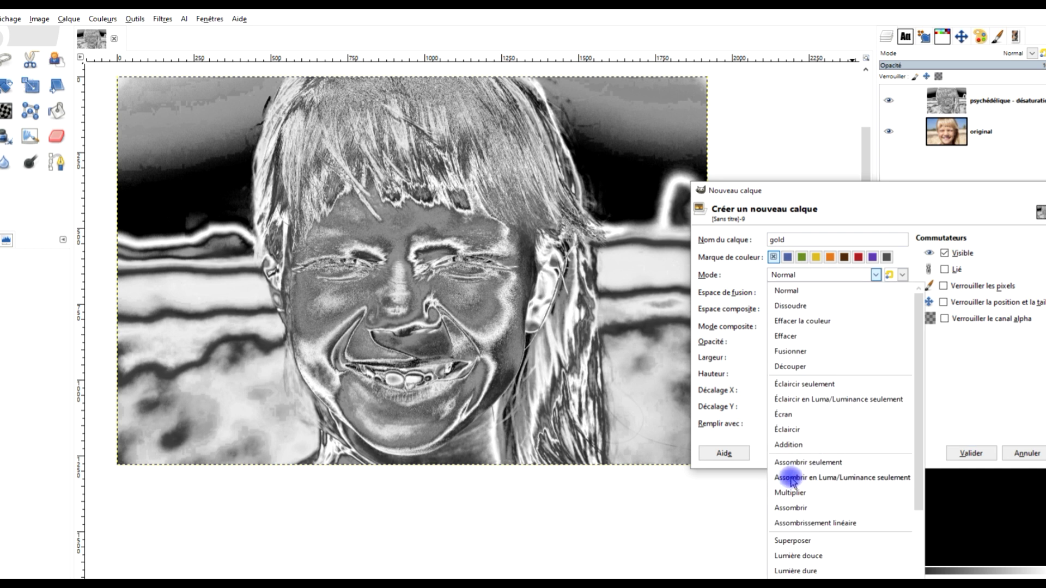
left_click(795, 491)
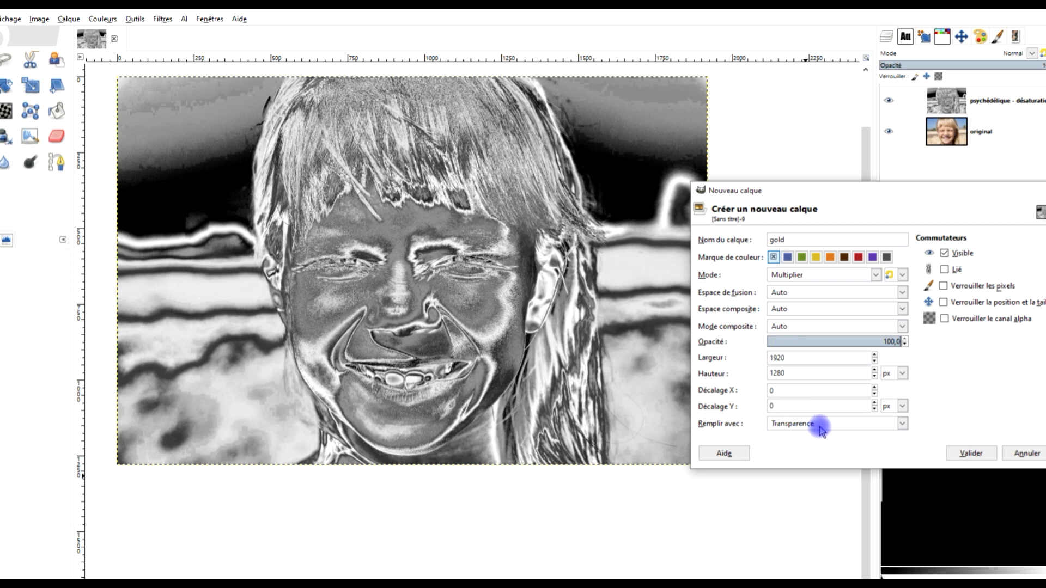
left_click(971, 453)
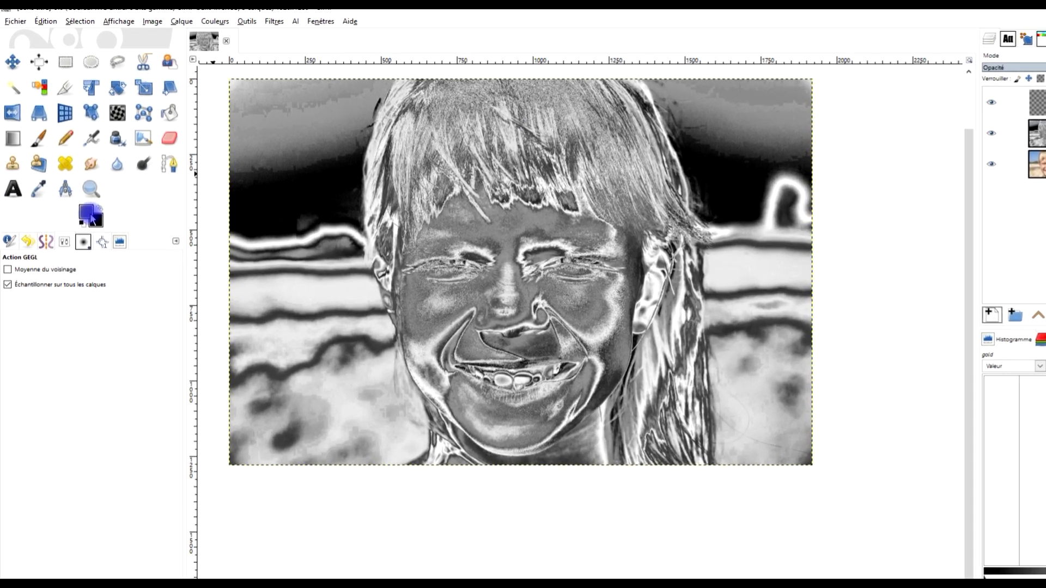
Set the foreground colour to gold (ffd700) and fill the gold layer with it.
left_click(45, 206)
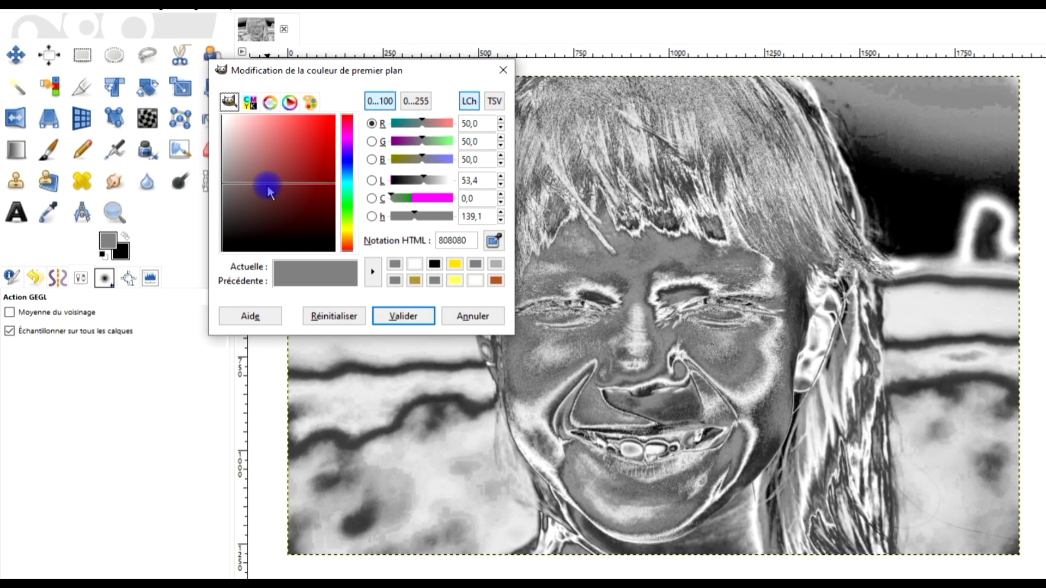
left_click(407, 227)
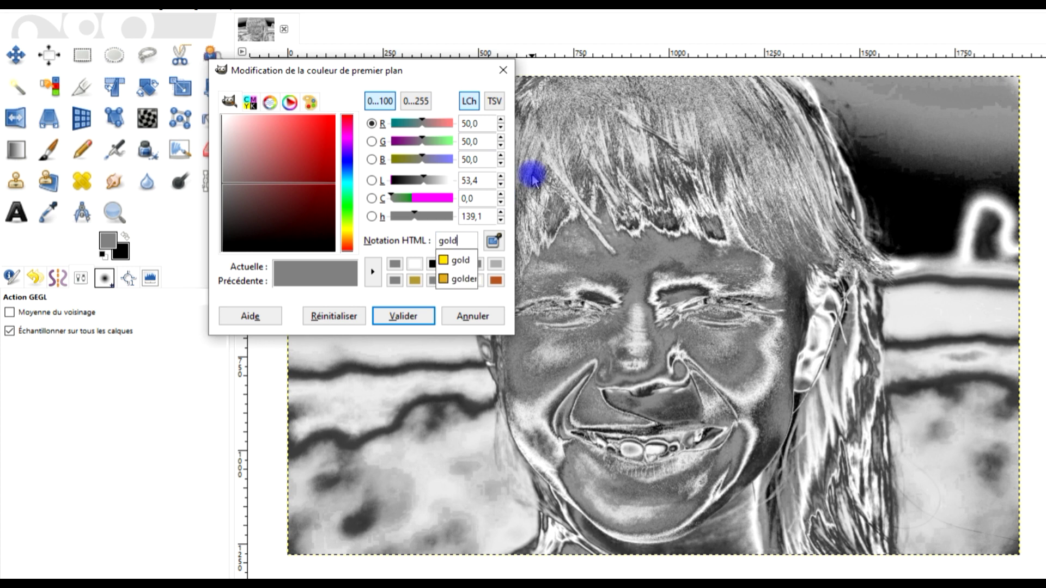
left_click(461, 265)
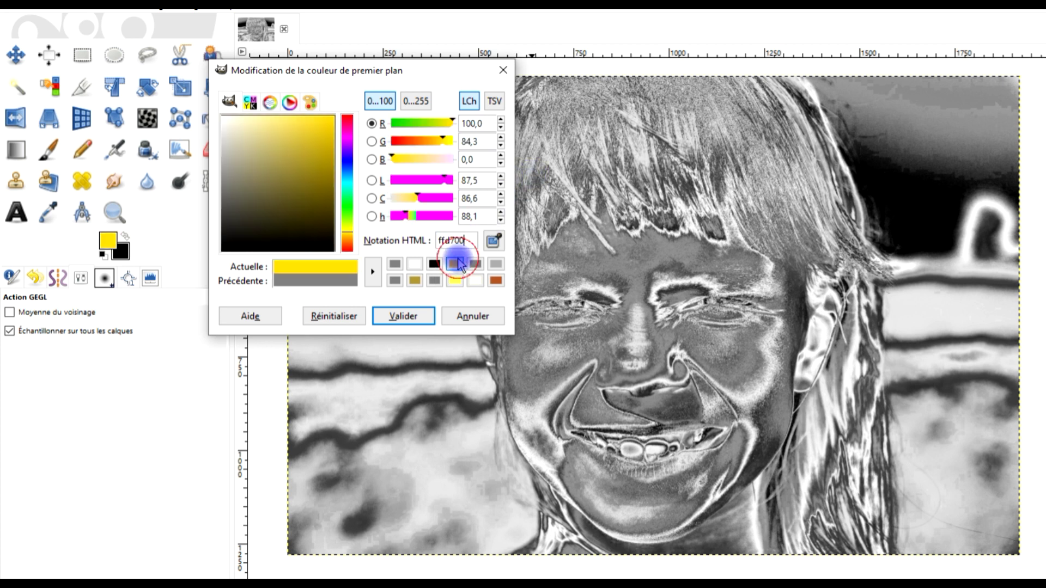
left_click(400, 316)
left_click_drag(108, 240, 677, 263)
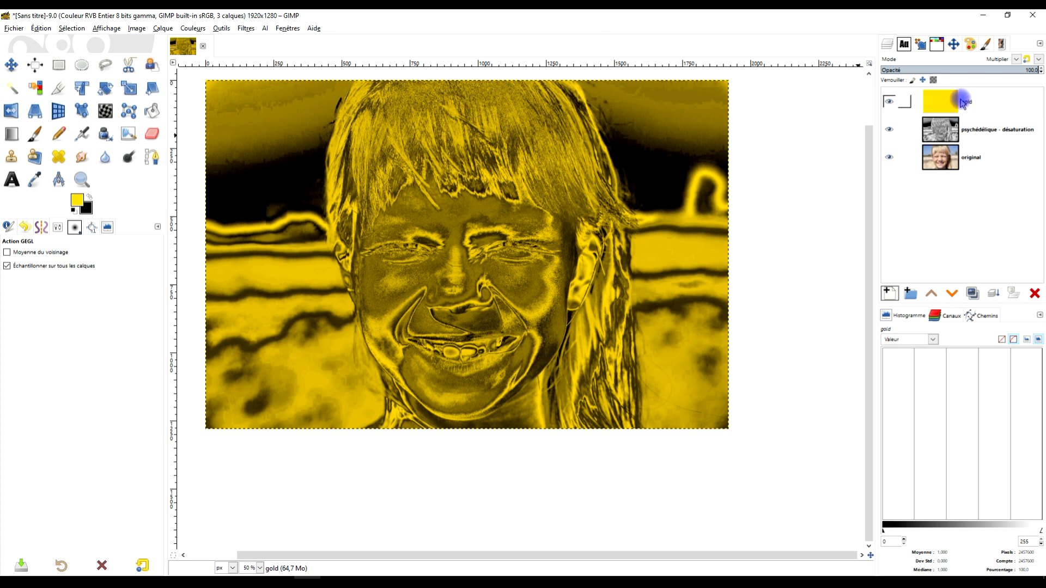
Try the Superposer mode on the gold layer and return it to Multiplier.
left_click(1001, 60)
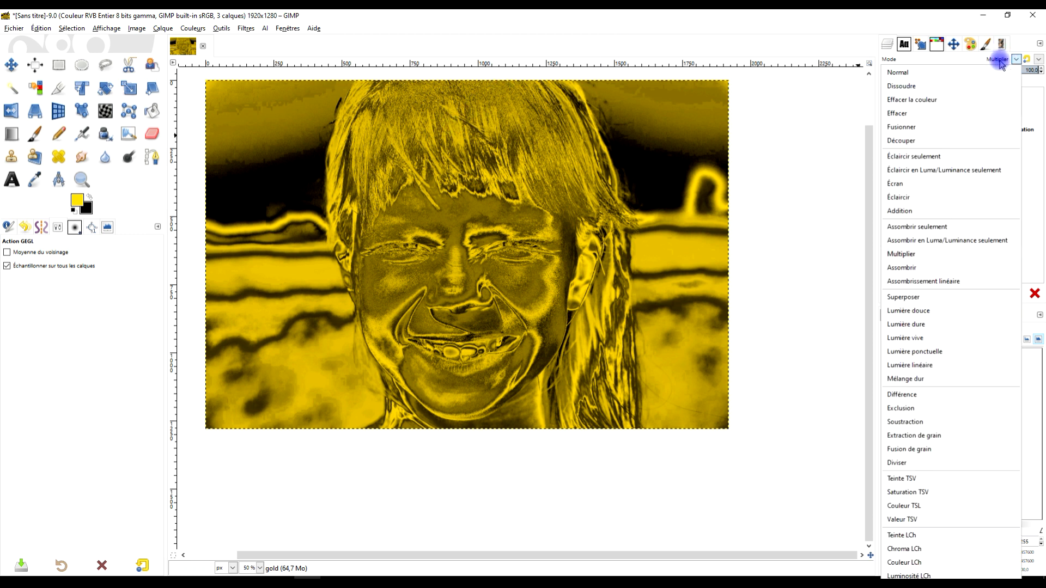
left_click(907, 297)
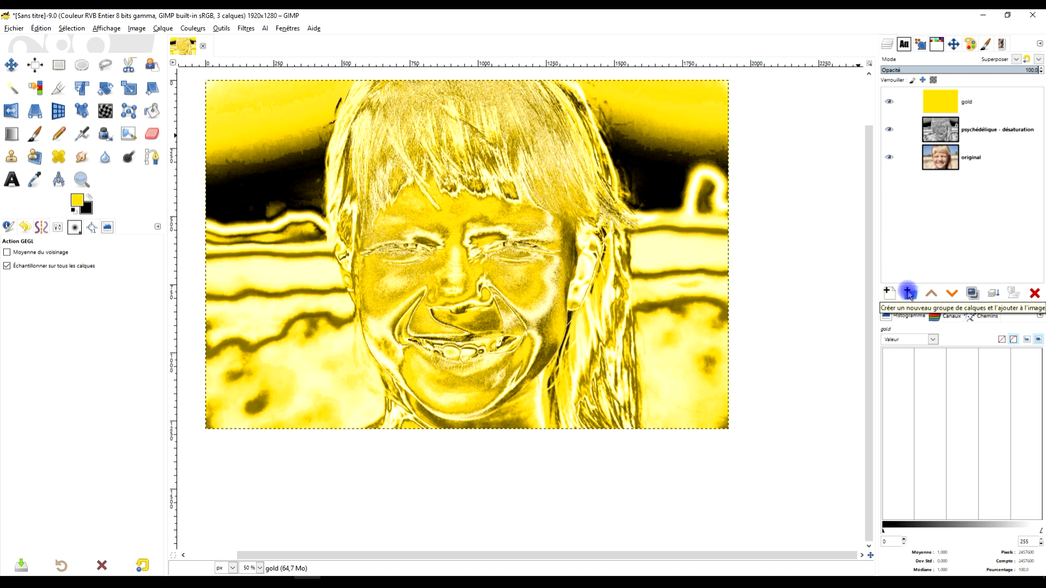
left_click(991, 60)
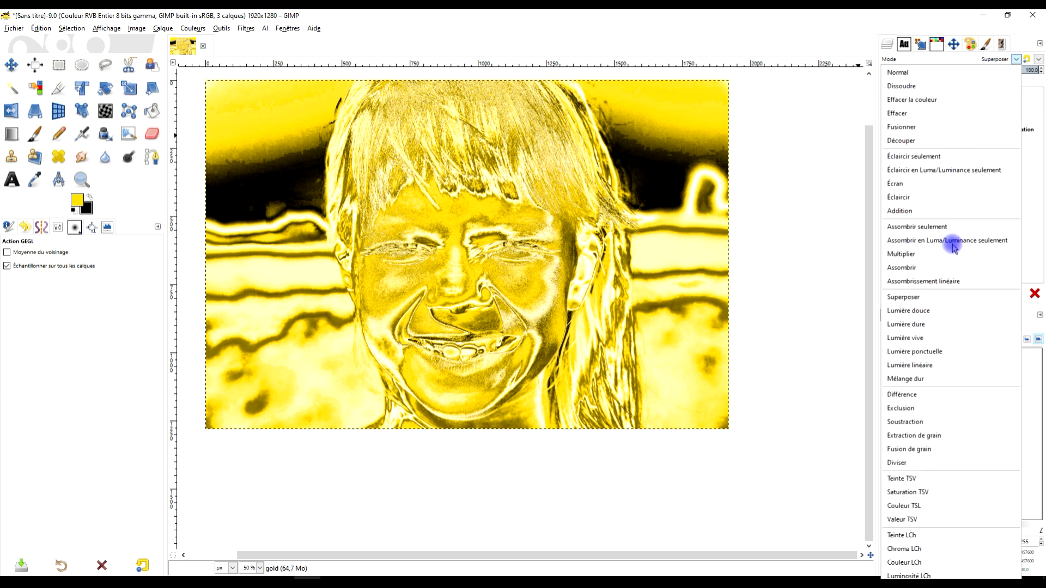
left_click(926, 255)
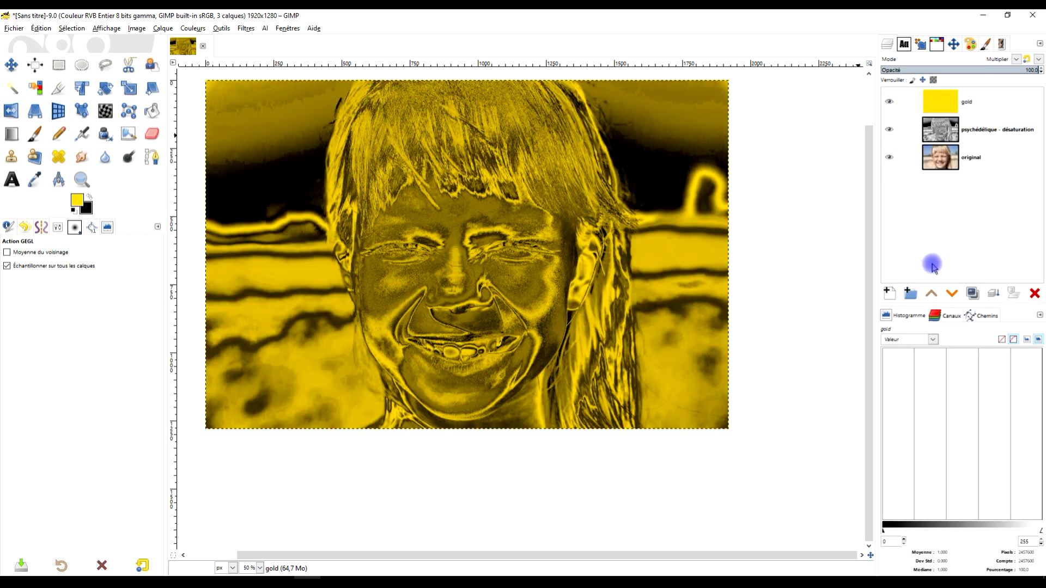
Duplicate the gold layer and set the copy to Superposer mode at about 51 % opacity.
left_click(970, 294)
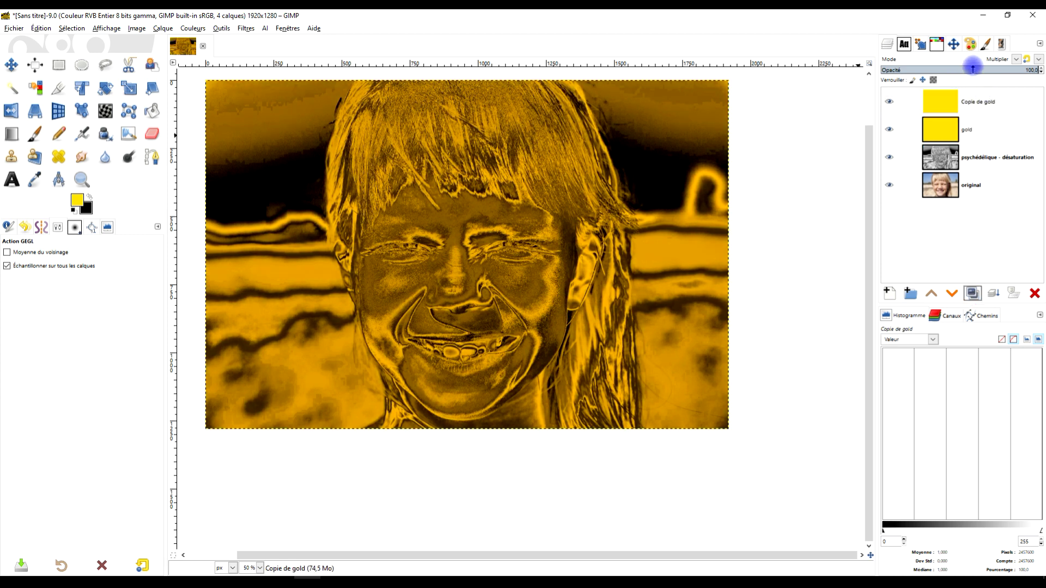
left_click(978, 65)
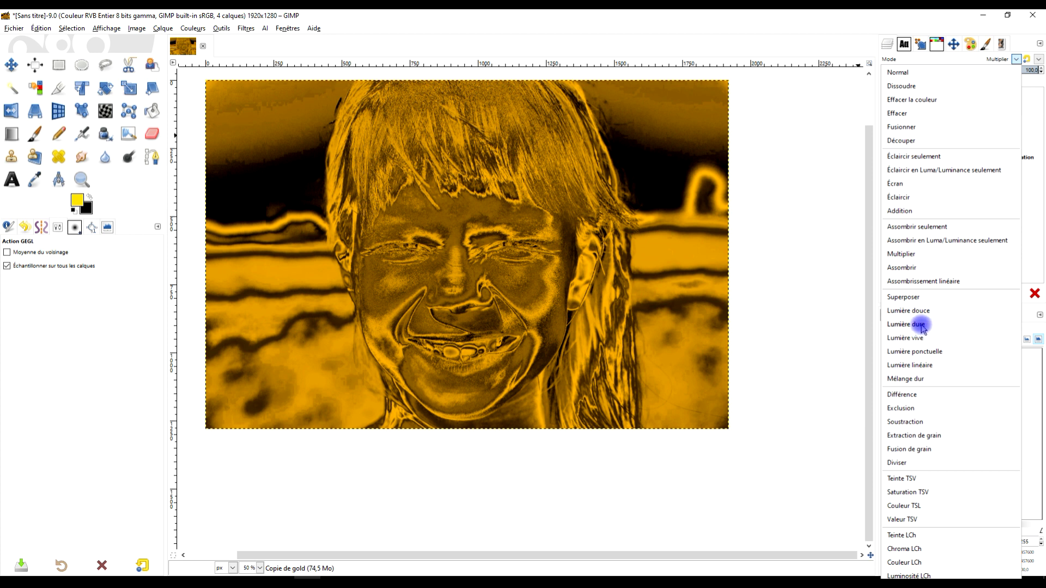
left_click(917, 299)
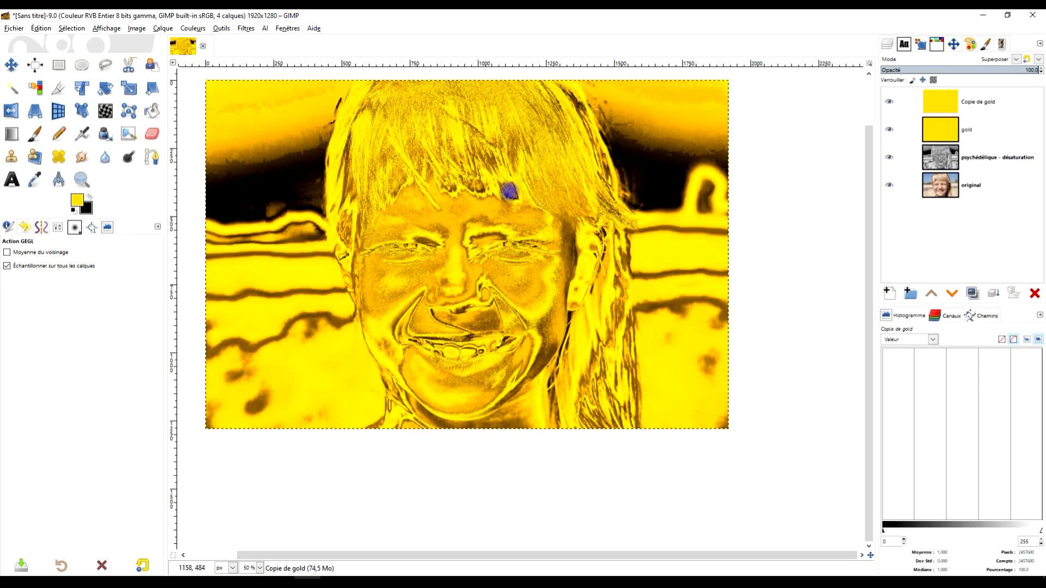
left_click_drag(974, 69, 950, 68)
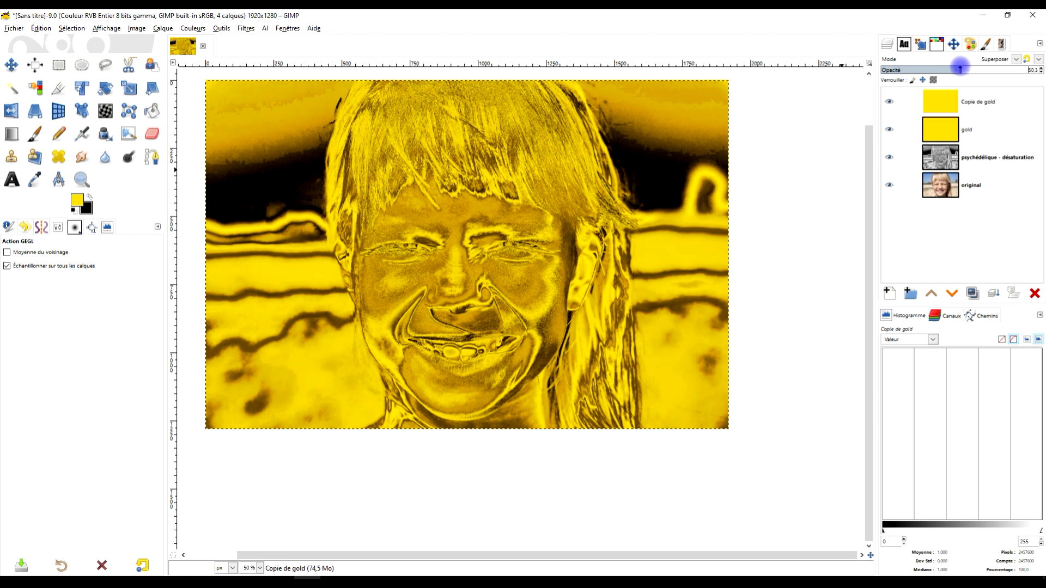
Create a layer group and move both gold layers and the psychédélique - désaturation layer into it.
left_click(943, 103)
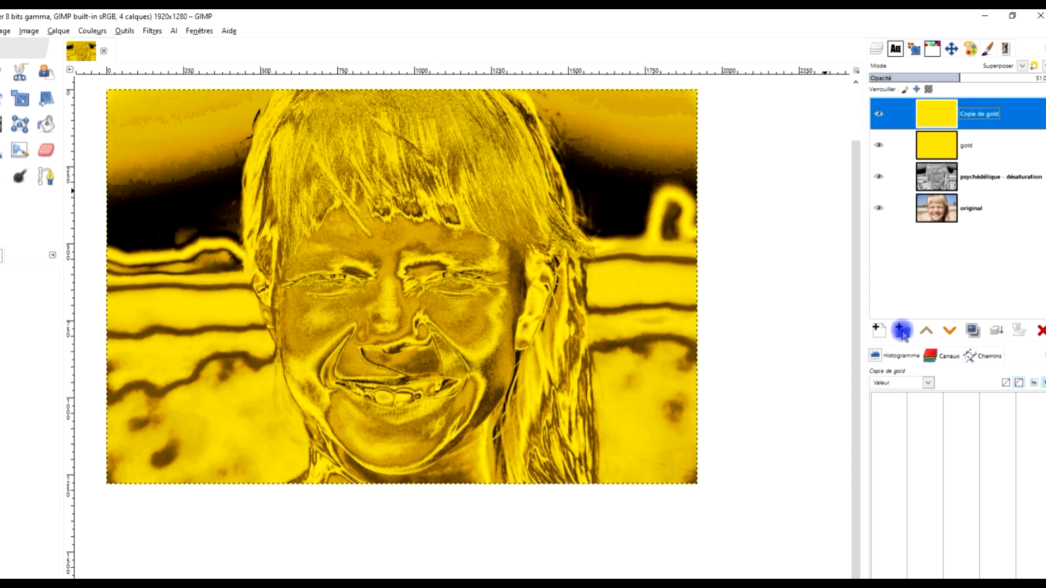
left_click(911, 317)
left_click(978, 118)
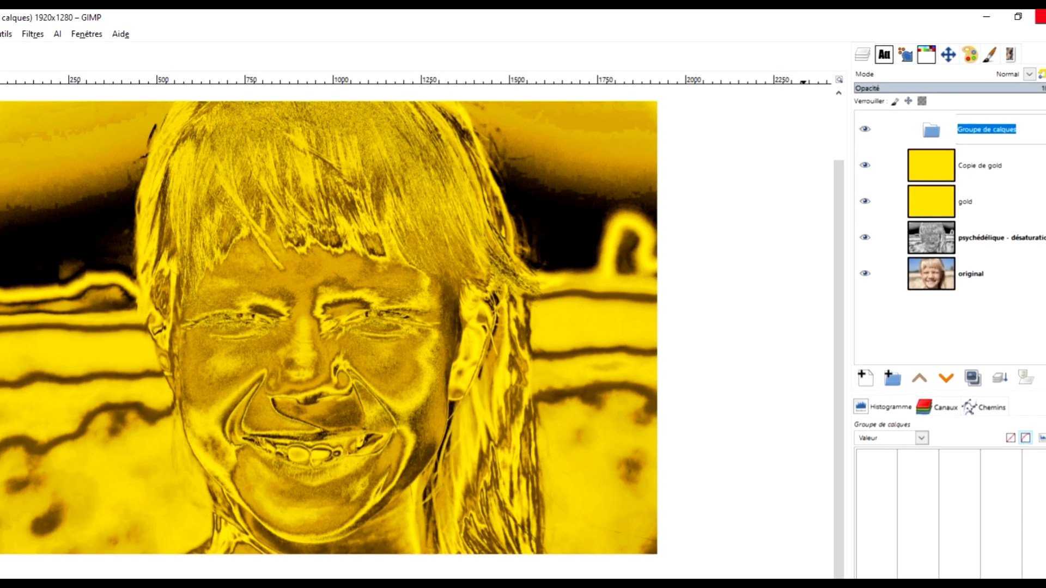
key("Return")
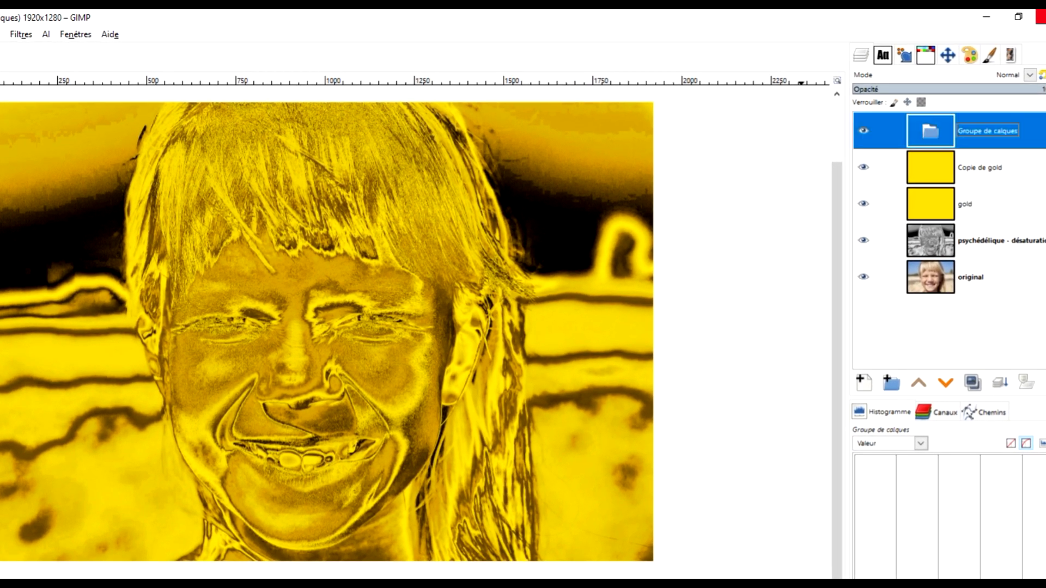
left_click_drag(920, 173, 933, 141)
left_click_drag(927, 207, 945, 180)
left_click_drag(931, 240, 955, 207)
Set the layer group's mode to Outrepasser in its layer attributes.
left_click(938, 138)
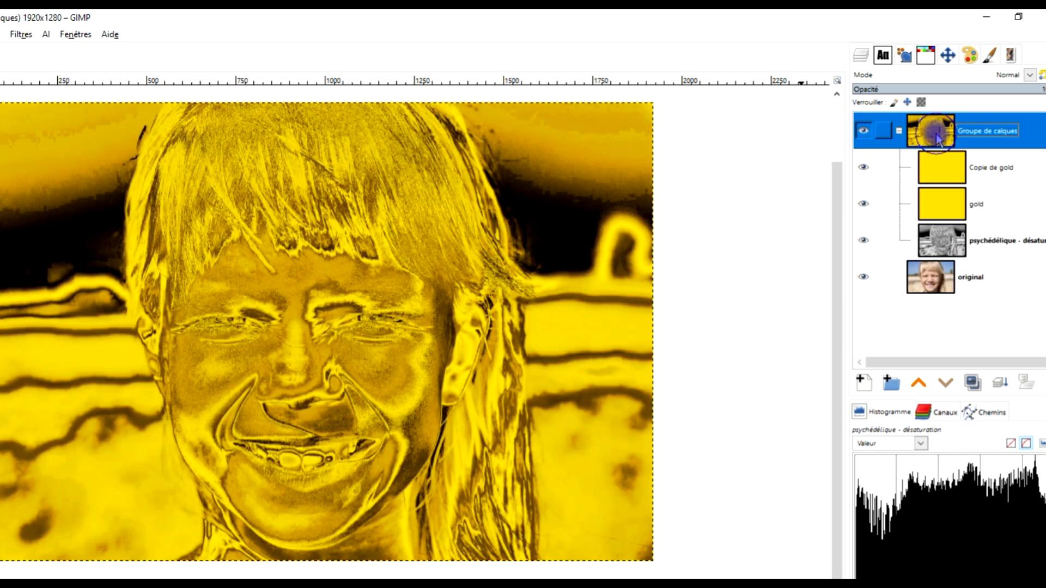
right_click(939, 138)
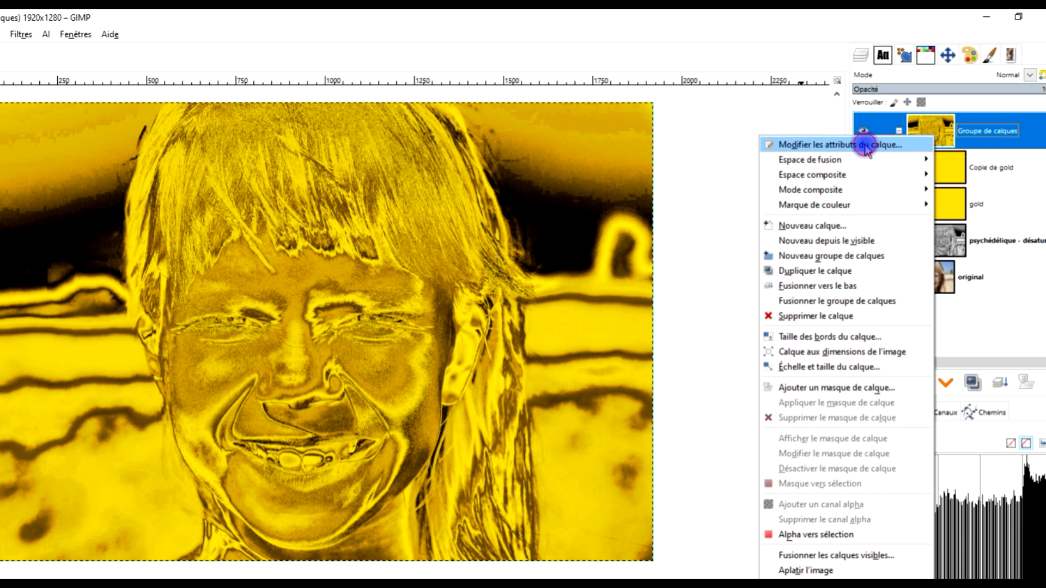
left_click(865, 145)
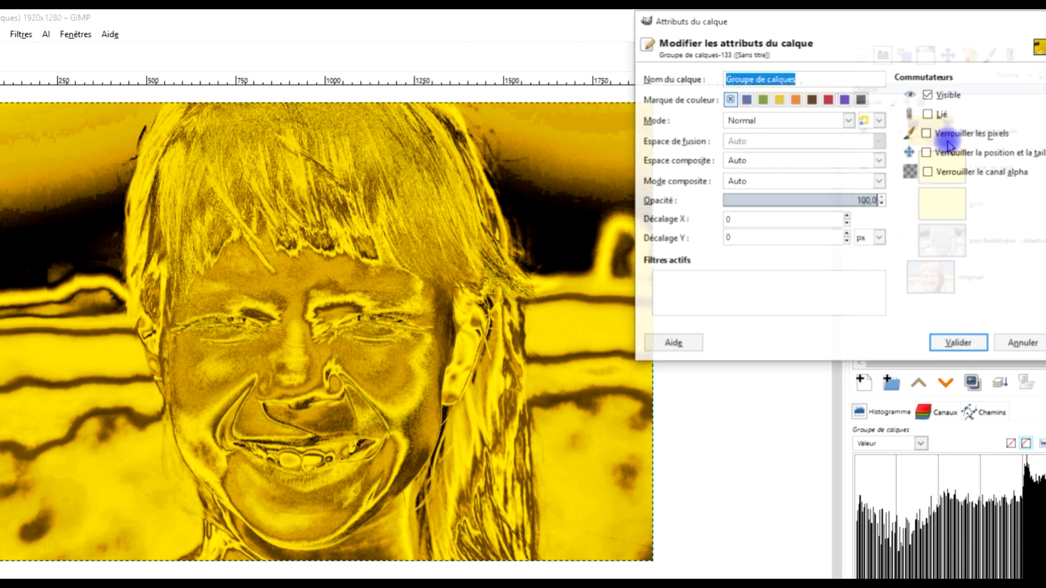
left_click(762, 122)
left_click(762, 139)
left_click(951, 342)
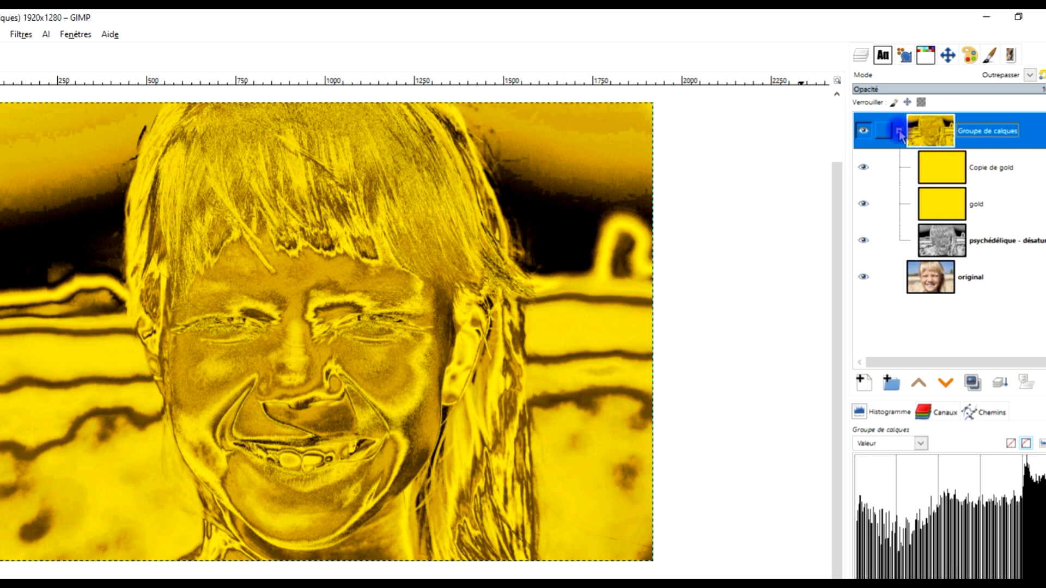
Add a layer mask to the layer group, initialised to Blanc (opacité complète).
right_click(935, 133)
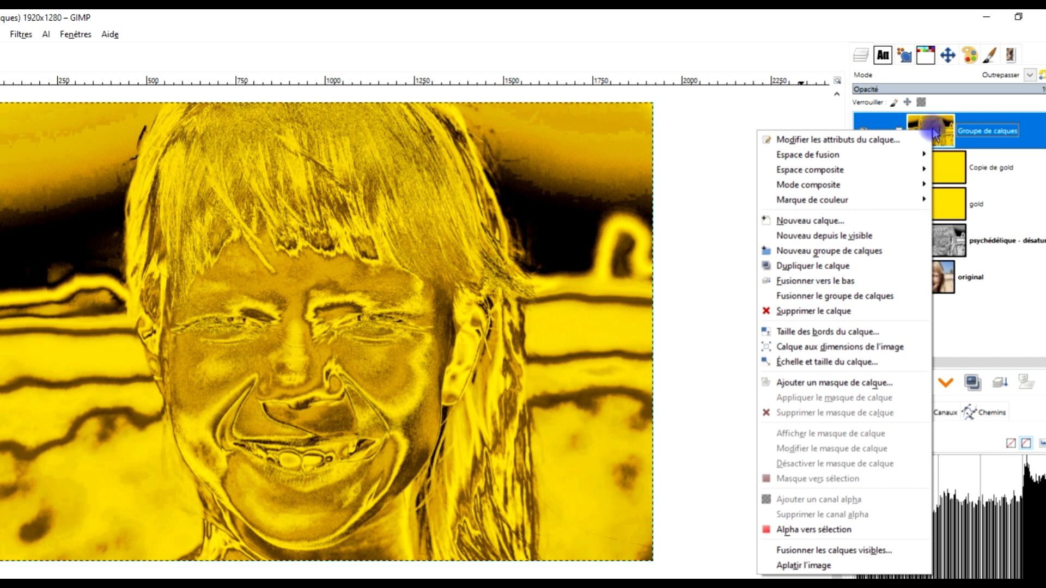
left_click(882, 384)
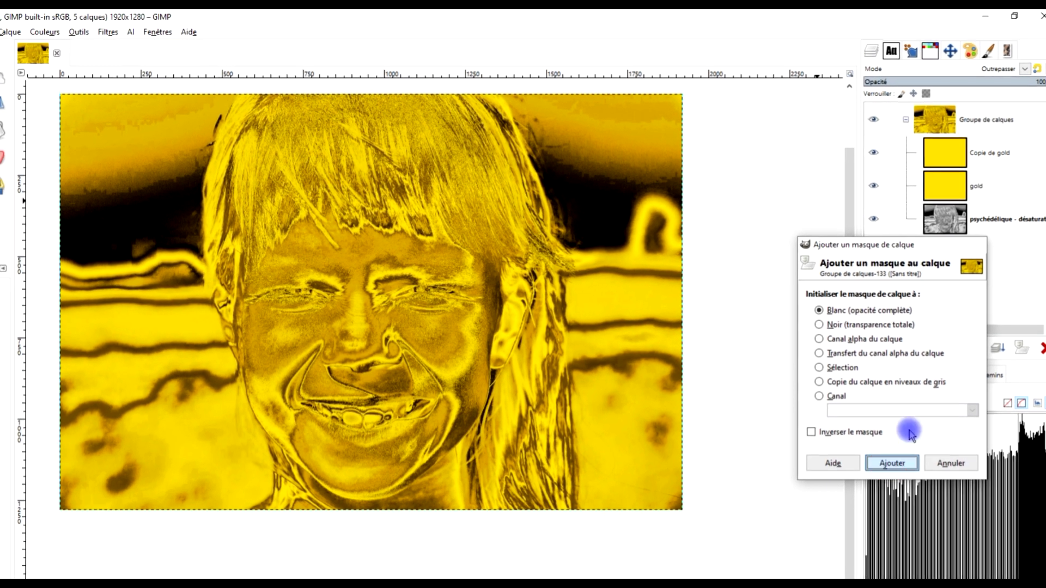
left_click(883, 510)
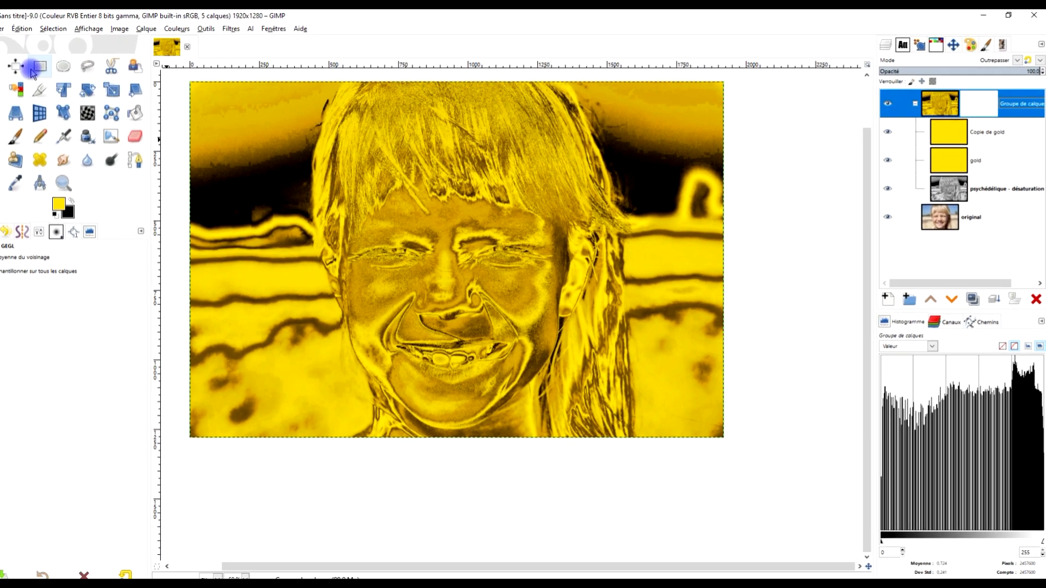
Make a rectangular selection of about 978 × 1510 px covering the left half of the portrait.
left_click(38, 70)
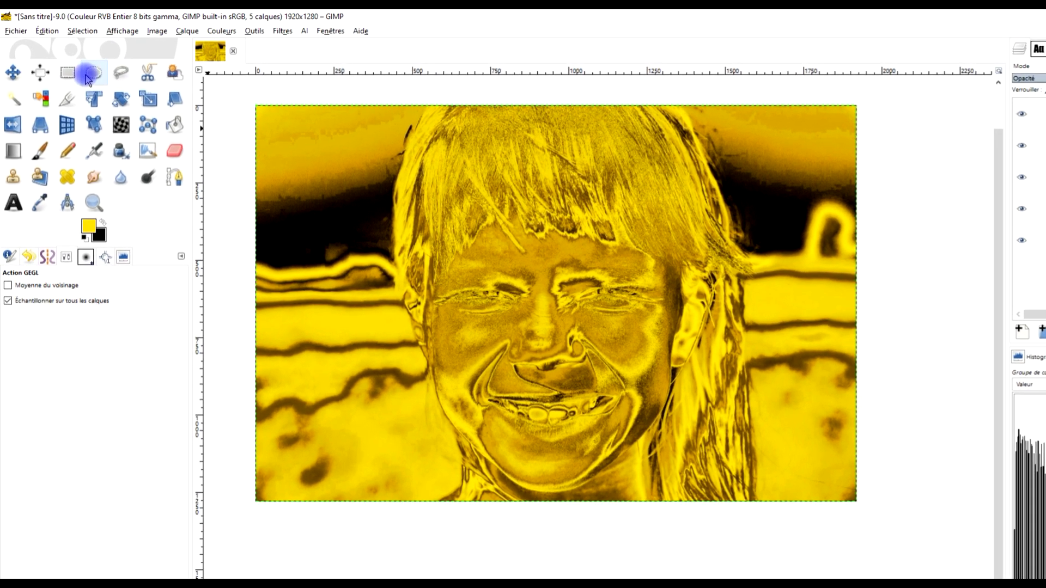
left_click(59, 65)
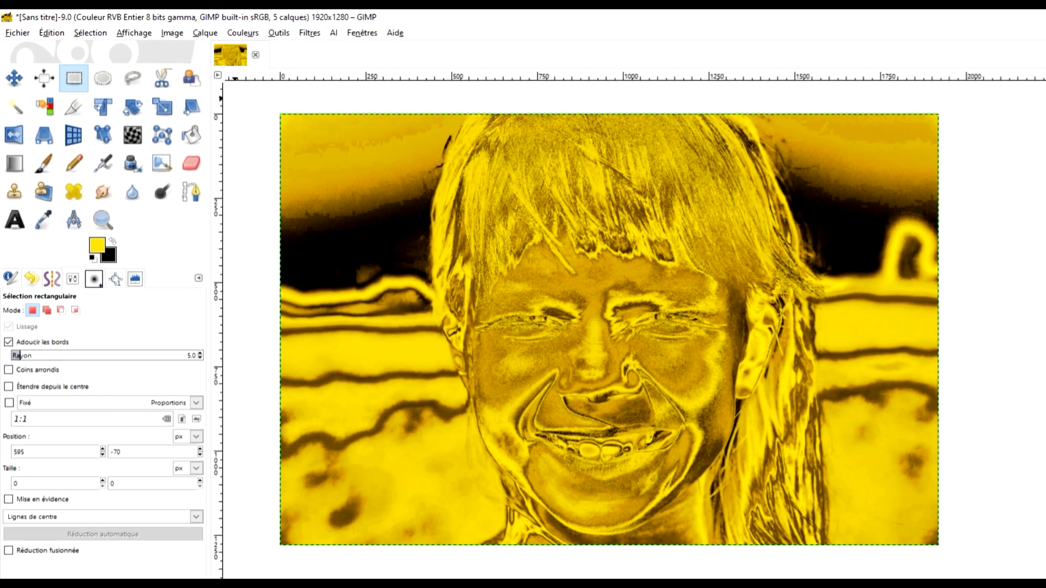
left_click(75, 79)
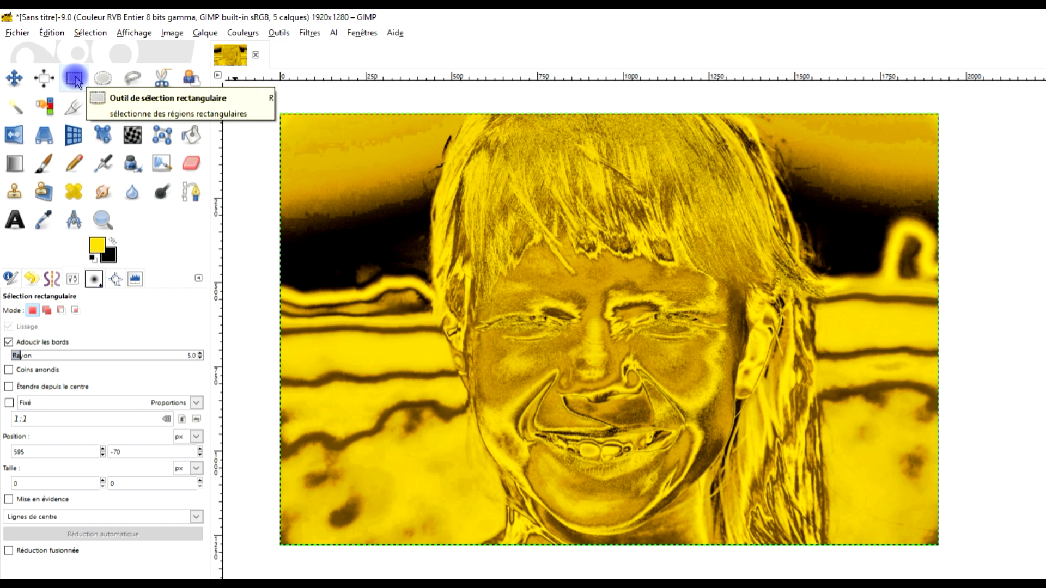
left_click_drag(265, 96, 601, 579)
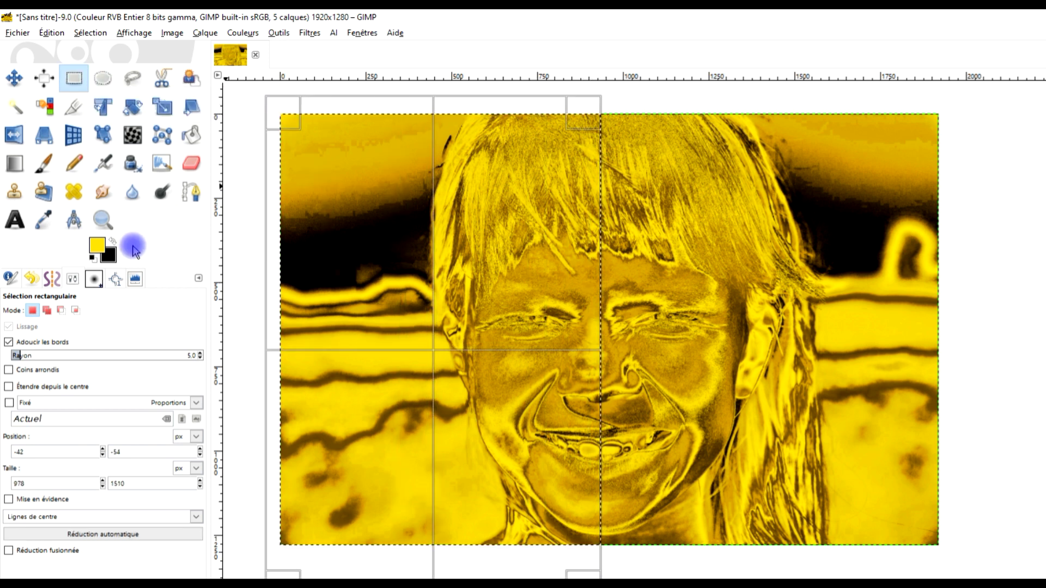
Reset the colours to black and white, fill the selected half of the group's mask with black, and remove the selection.
left_click(93, 258)
left_click(106, 253)
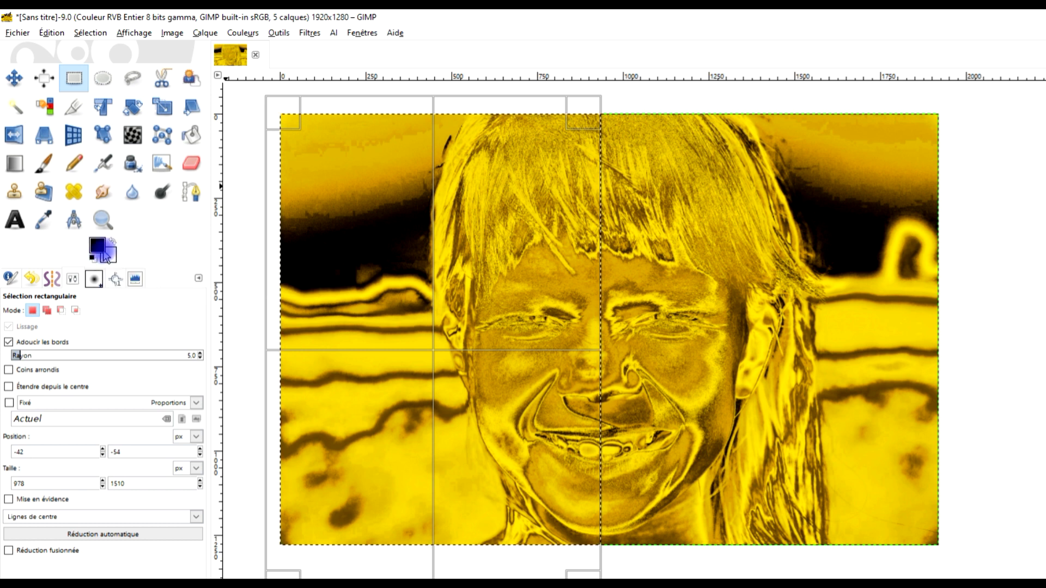
left_click_drag(100, 253, 466, 236)
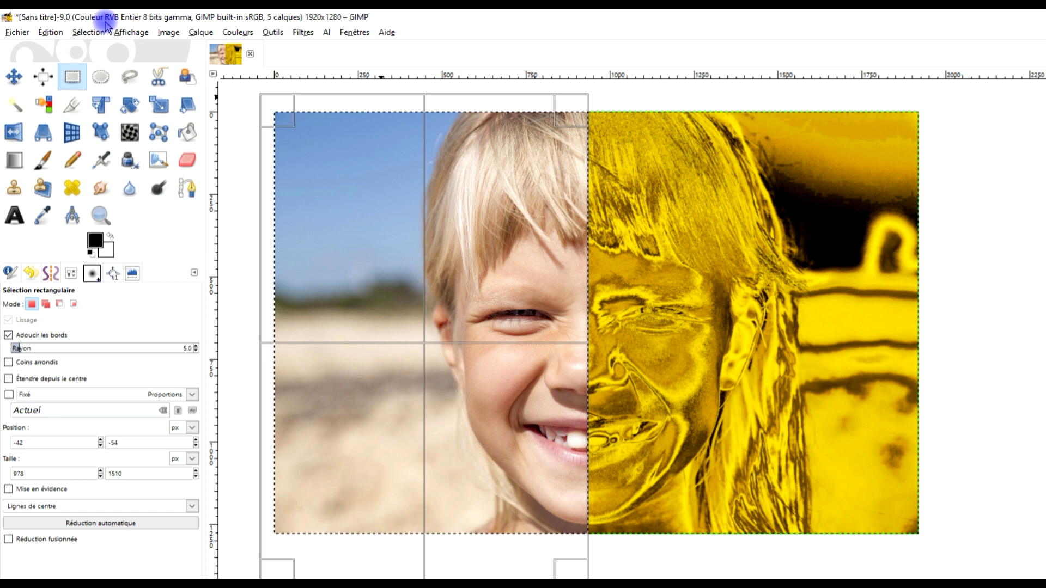
left_click(90, 33)
left_click(111, 61)
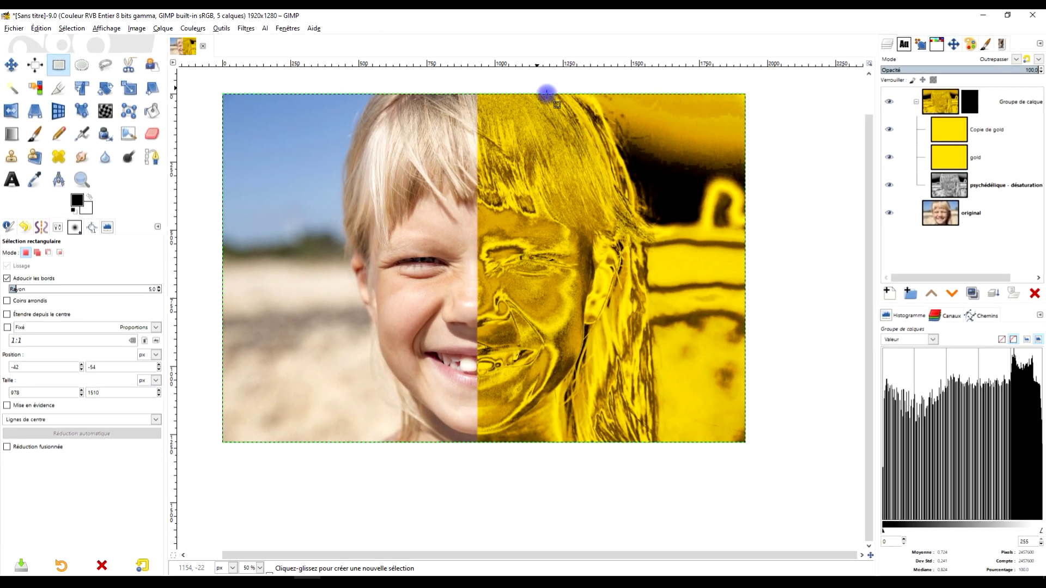
Paint the group's mask black over the background beside the golden hair, and soften the gold's edge down the middle of the face with white.
scroll(547, 94, "down", 1)
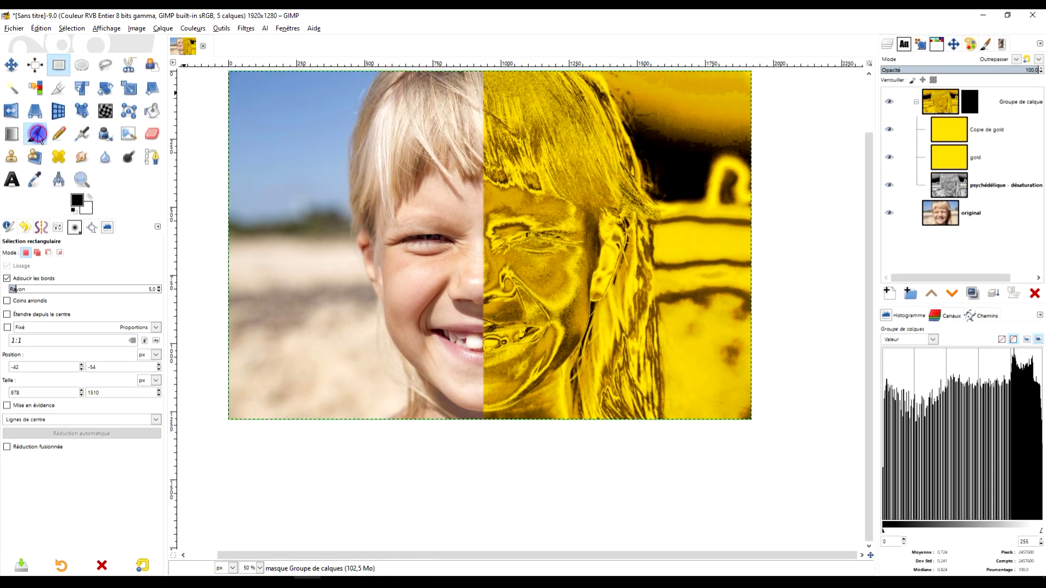
left_click(35, 133)
scroll(572, 206, "up", 2)
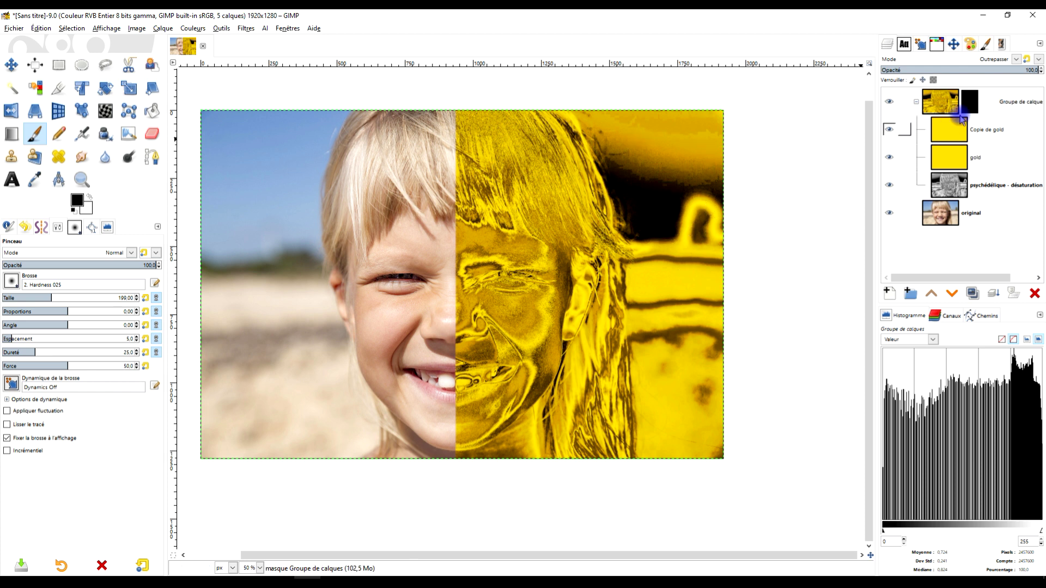
left_click(982, 107)
mouse_move(707, 182)
left_mouse_down()
mouse_move(645, 124)
mouse_move(606, 116)
mouse_move(663, 200)
mouse_move(650, 160)
mouse_move(655, 170)
mouse_move(640, 152)
mouse_move(684, 280)
mouse_move(684, 326)
mouse_move(699, 284)
mouse_move(694, 445)
mouse_move(676, 413)
mouse_move(676, 448)
mouse_move(674, 323)
mouse_move(677, 332)
mouse_move(656, 293)
mouse_move(666, 241)
mouse_move(652, 170)
mouse_move(611, 98)
mouse_move(688, 151)
mouse_move(704, 239)
mouse_move(663, 473)
left_mouse_up()
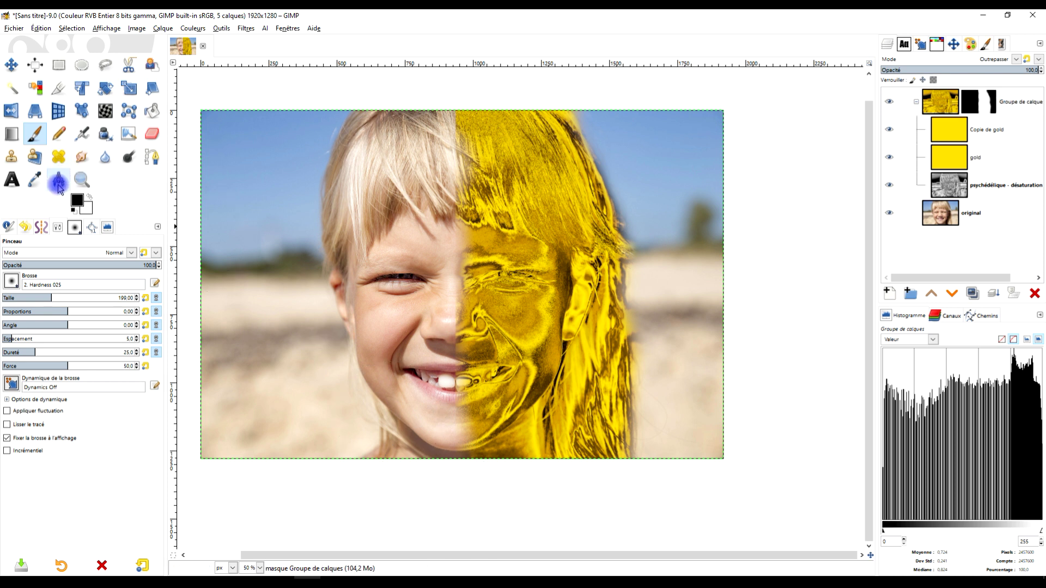
mouse_move(483, 175)
left_mouse_down()
mouse_move(493, 336)
mouse_move(483, 306)
mouse_move(463, 306)
mouse_move(489, 331)
mouse_move(487, 319)
mouse_move(477, 433)
mouse_move(485, 432)
mouse_move(446, 441)
mouse_move(454, 445)
mouse_move(428, 467)
mouse_move(457, 462)
mouse_move(525, 316)
left_mouse_up()
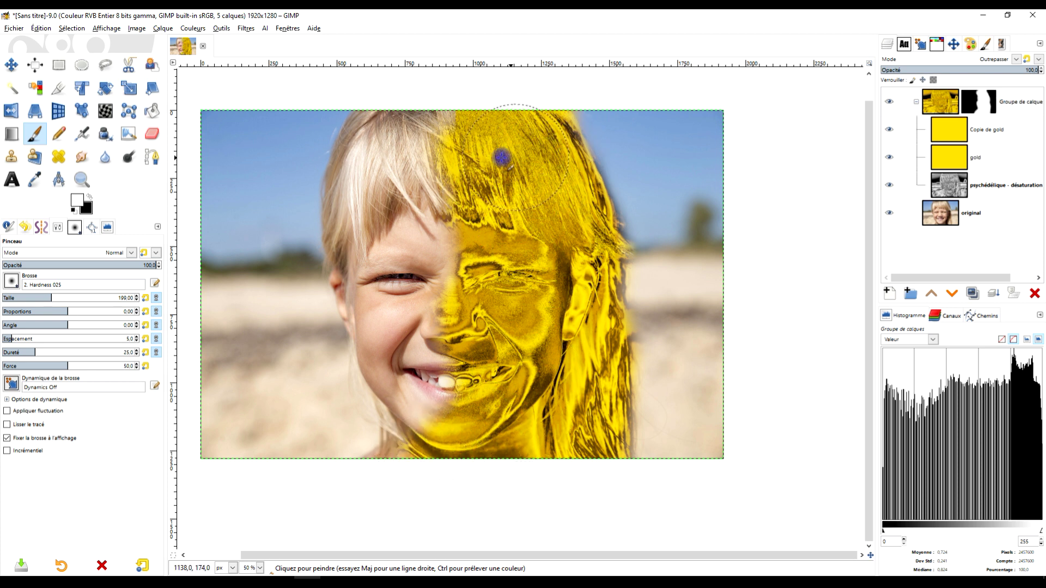
Start a Flou gaussien on the psychédélique - désaturation layer and set Size X and Size Y to 0,50.
scroll(595, 181, "up", 4)
scroll(546, 175, "down", 2)
scroll(525, 197, "up", 1)
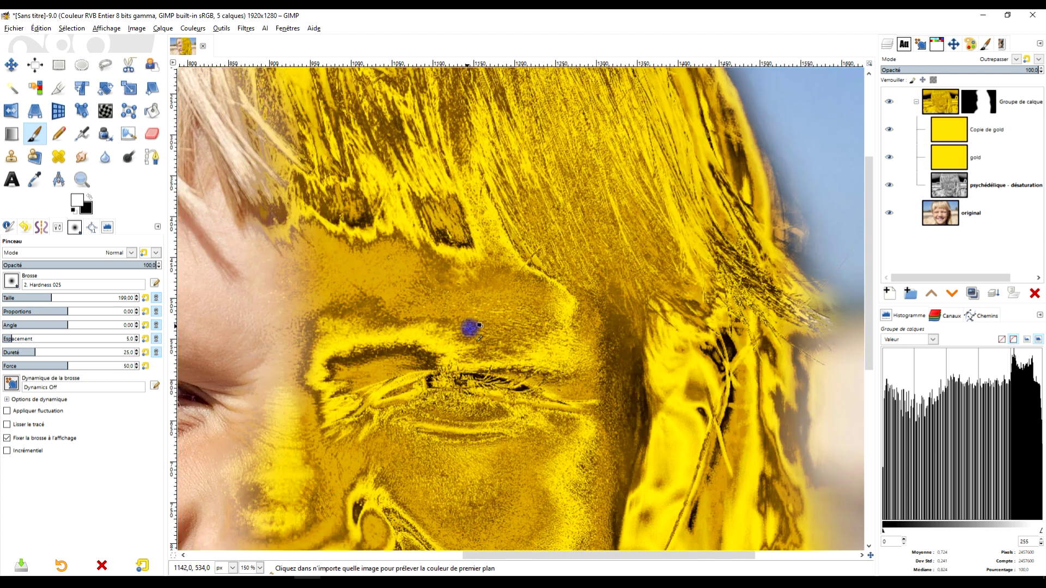
left_click_drag(529, 221, 536, 269)
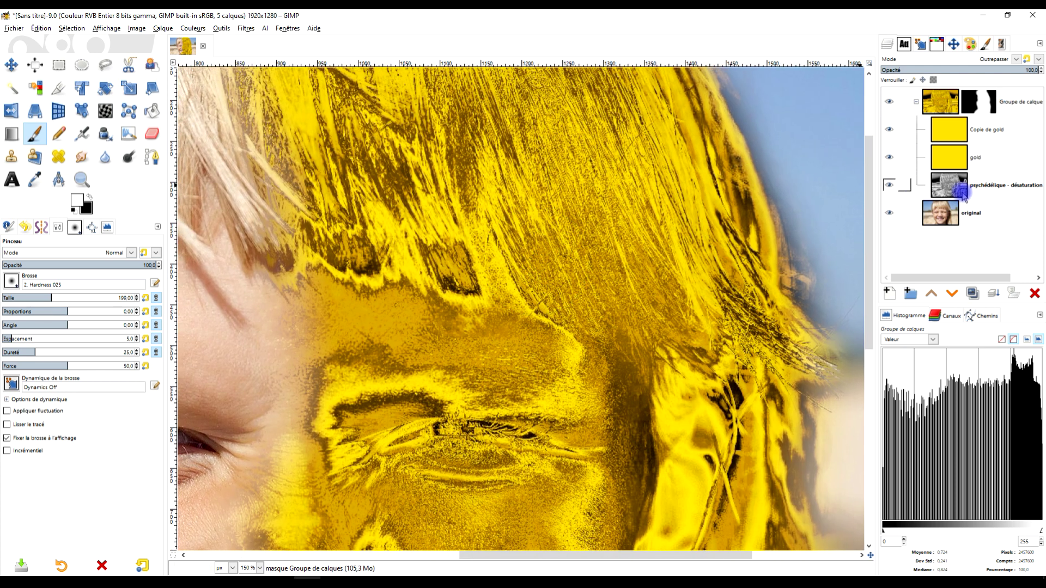
left_click(989, 187)
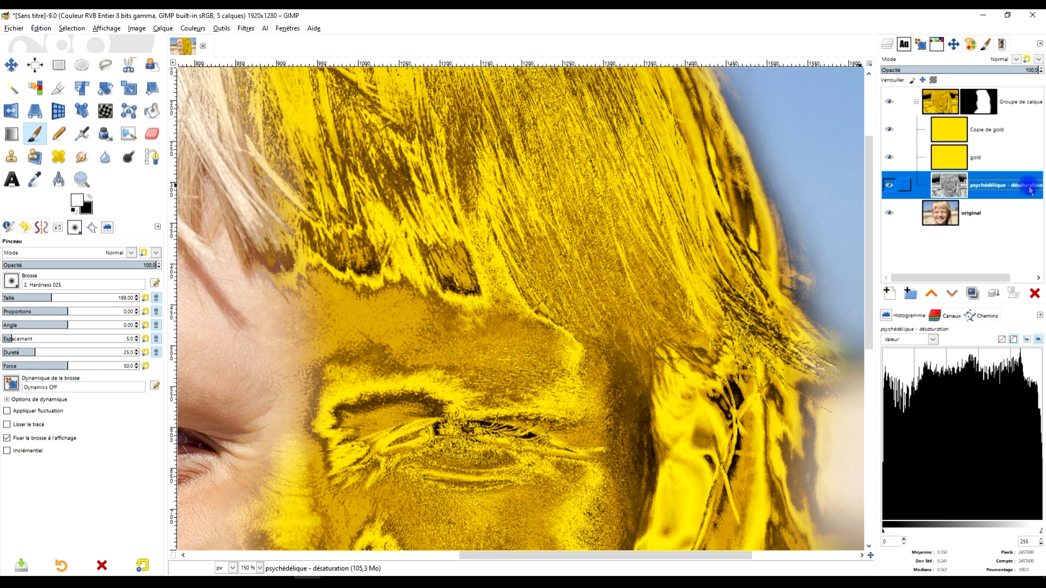
left_click(246, 29)
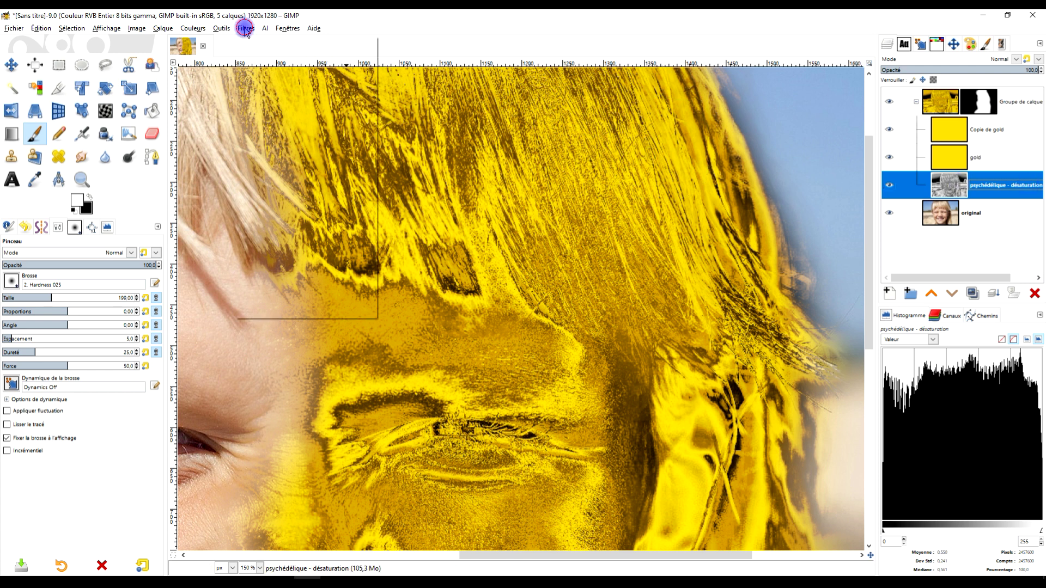
mouse_move(256, 93)
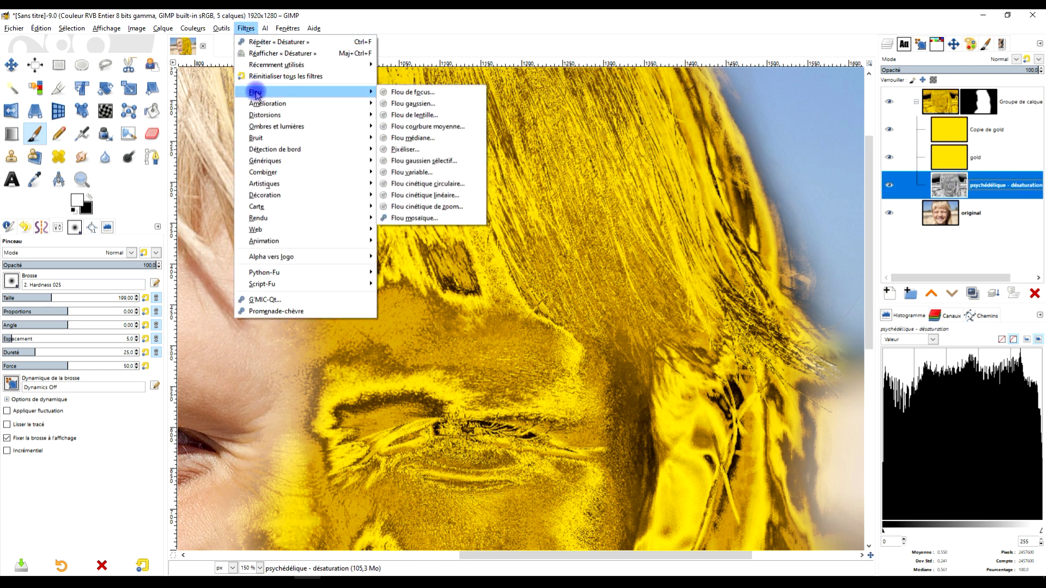
left_click(406, 104)
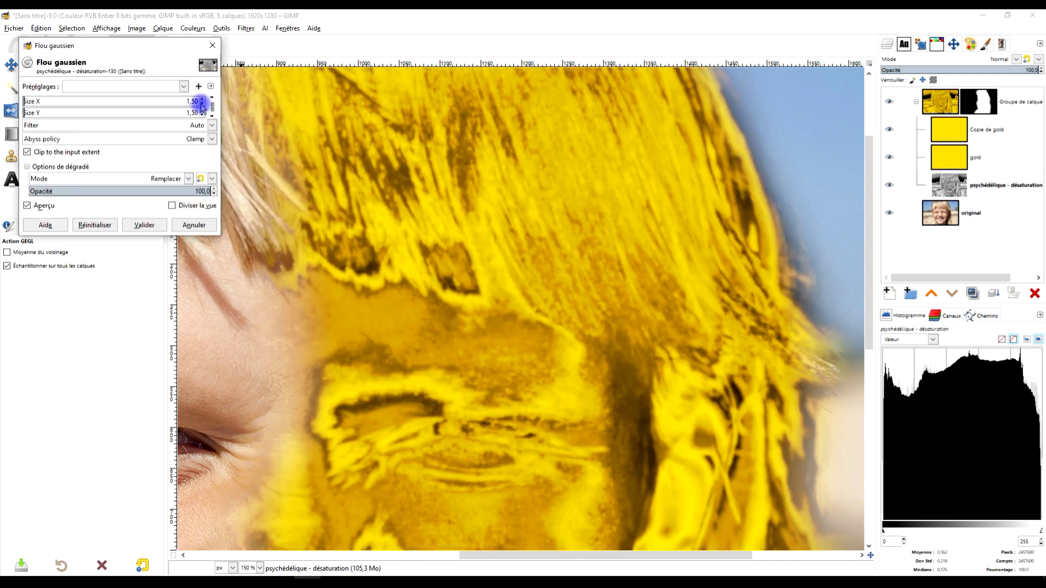
left_click(201, 104)
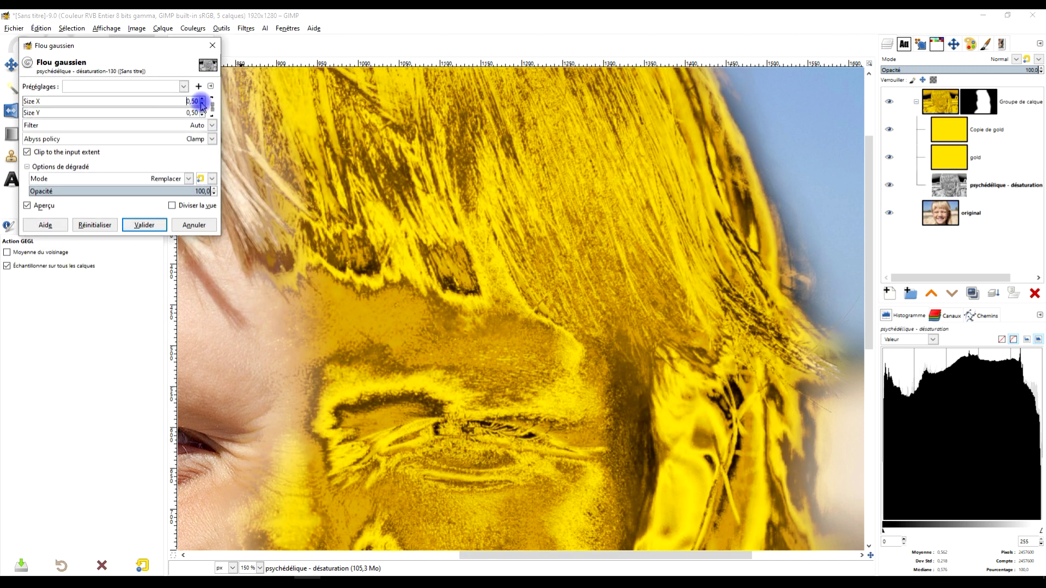
Compare the portrait with and without the blur preview around the golden eye, and apply the Gaussian blur.
left_click(39, 207)
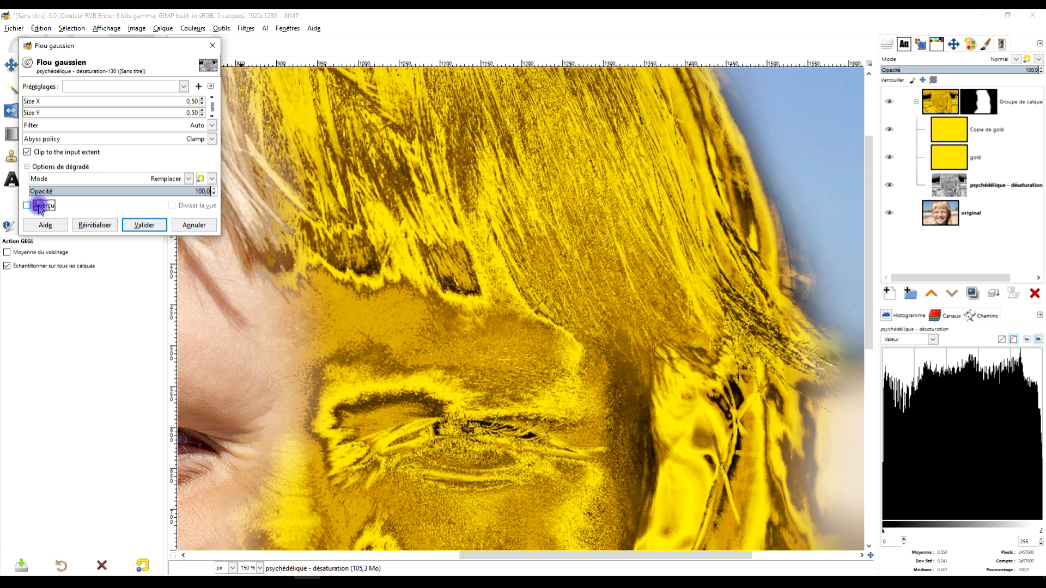
left_click(39, 207)
left_click(40, 208)
scroll(553, 398, "up", 2)
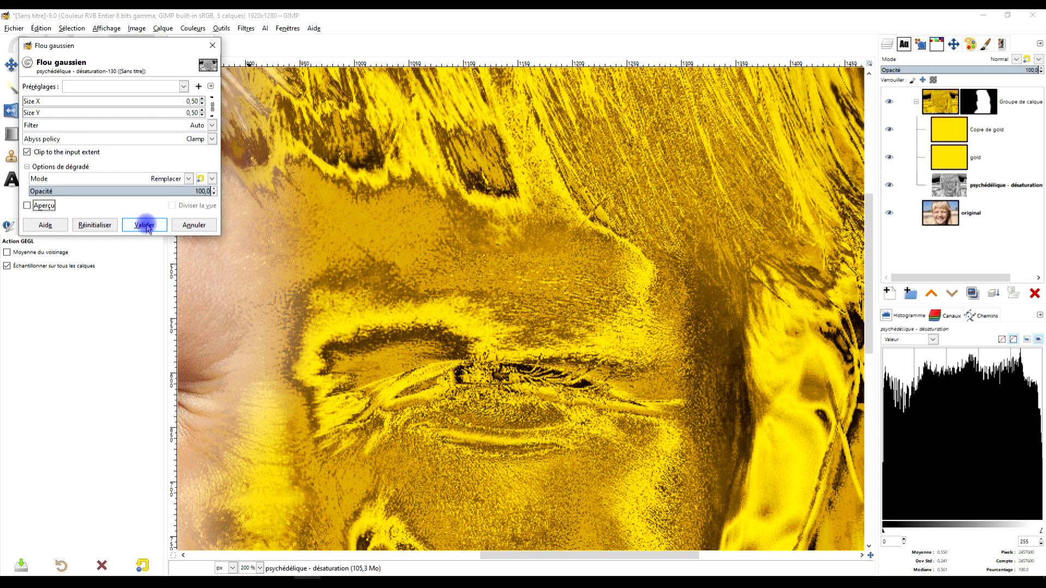
left_click(48, 205)
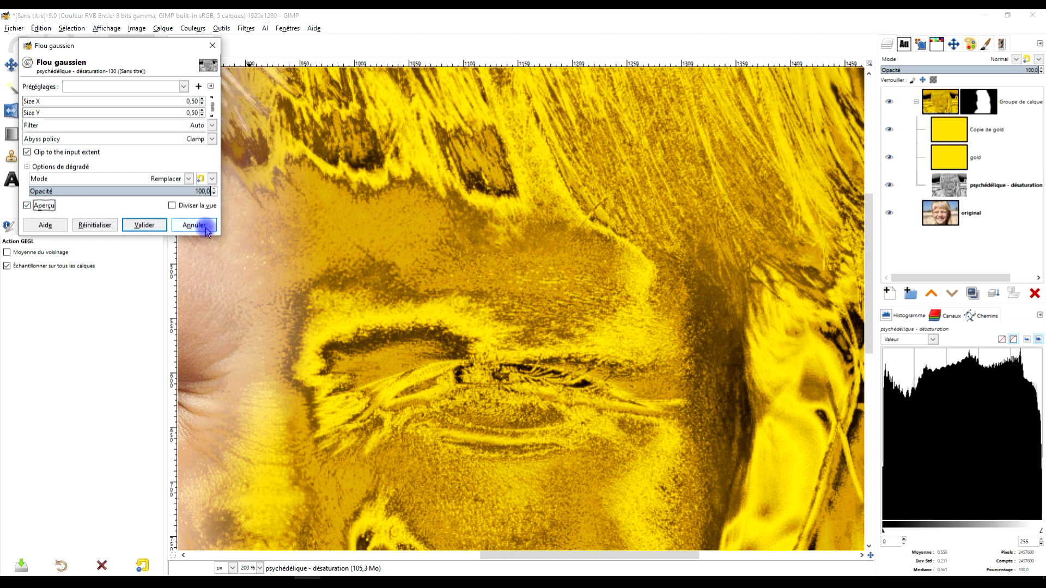
left_click(145, 225)
Widen the layer list and rename the blurred layer as "psychédélique - désaturation - flou gaussien".
scroll(509, 303, "down", 3)
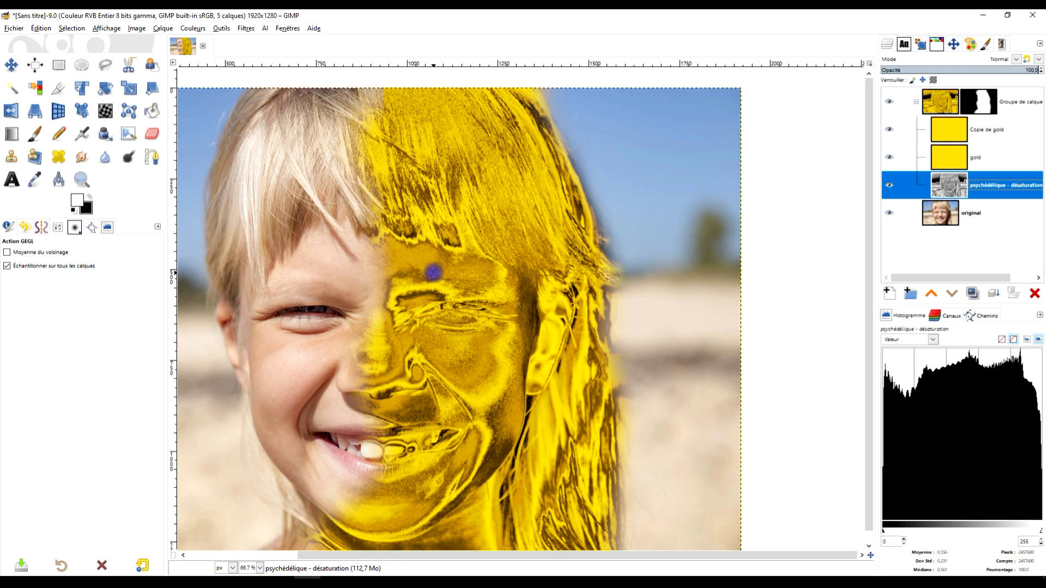
left_click_drag(498, 363, 534, 346)
left_click(1028, 181)
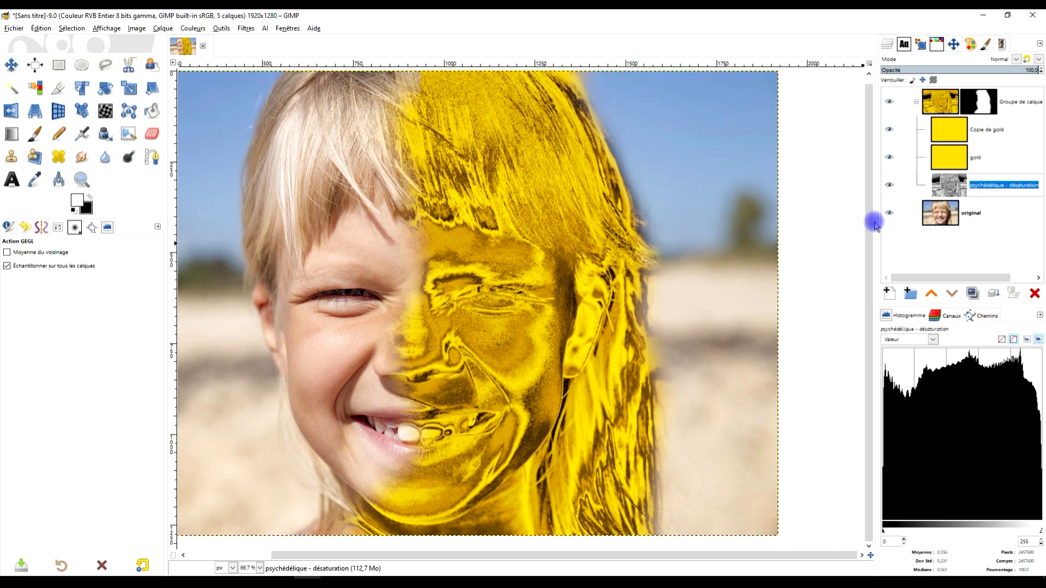
left_click_drag(877, 222, 811, 224)
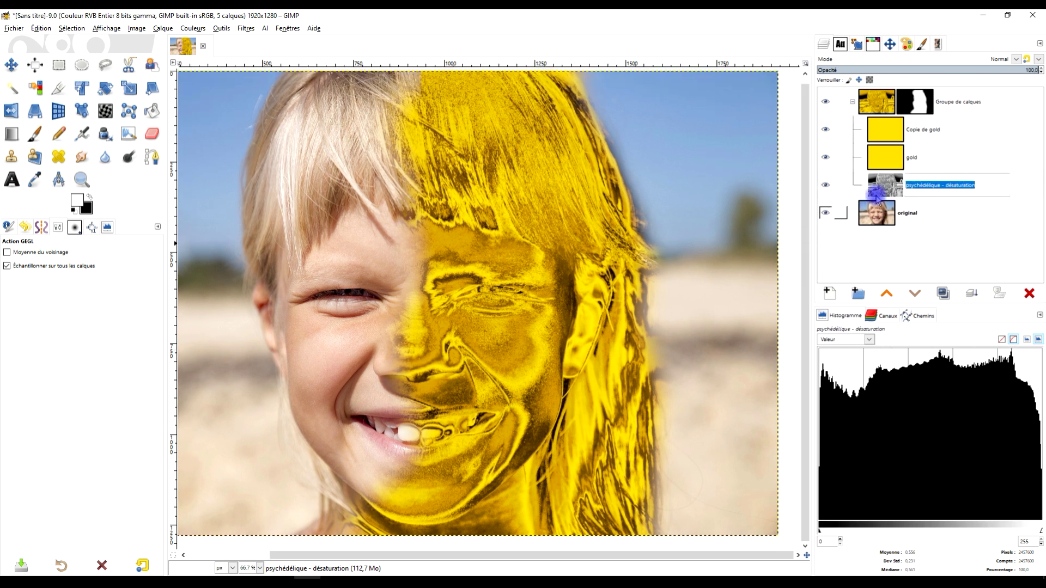
left_click(978, 189)
type("- flou gaussien")
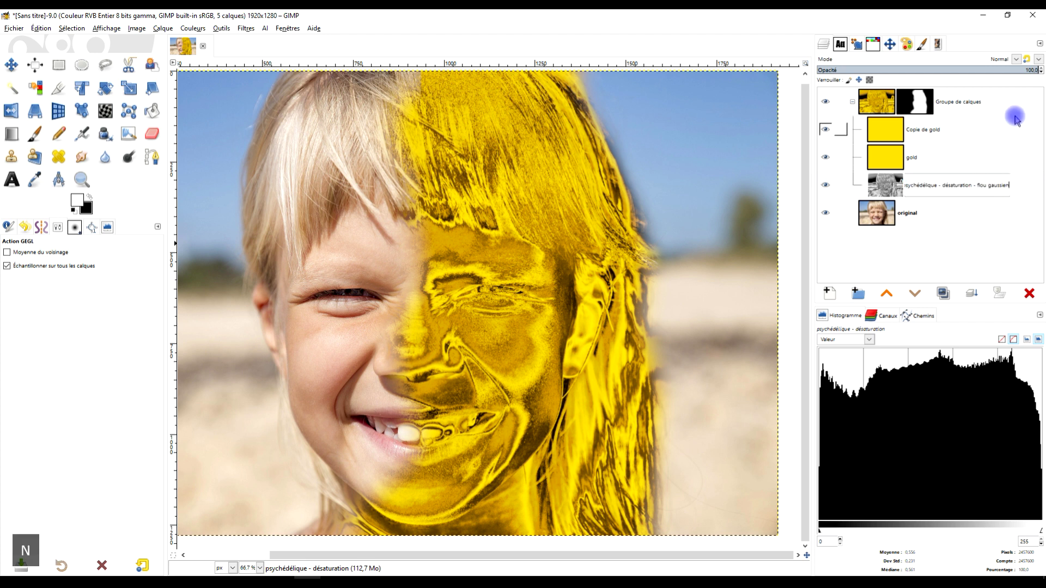
key("Return")
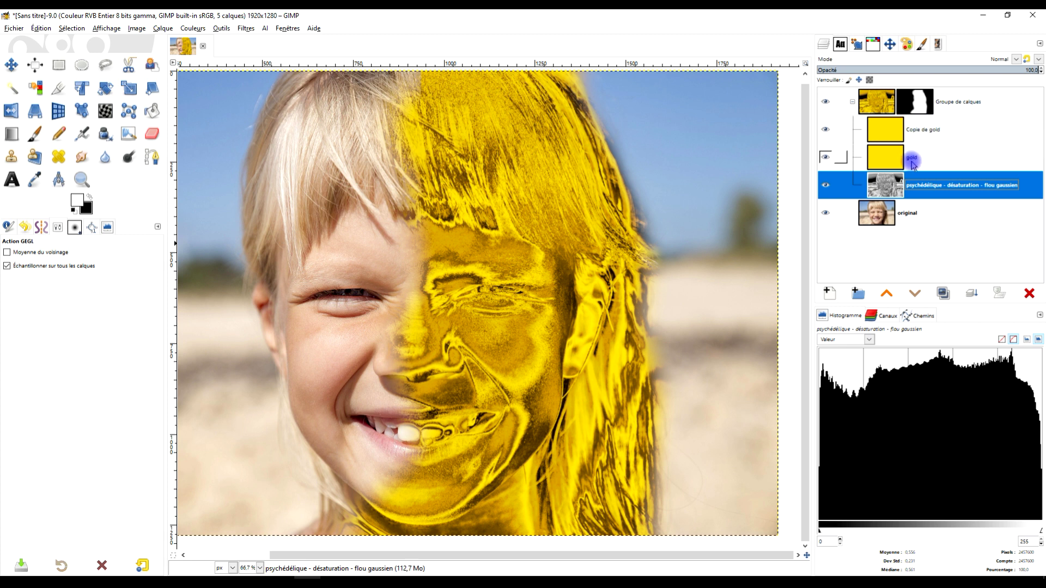
Add a transparent 1920 × 1280 px layer named "éclaircir" above Copie de gold, with its mode set to Éclaircir.
left_click_drag(565, 282, 542, 285)
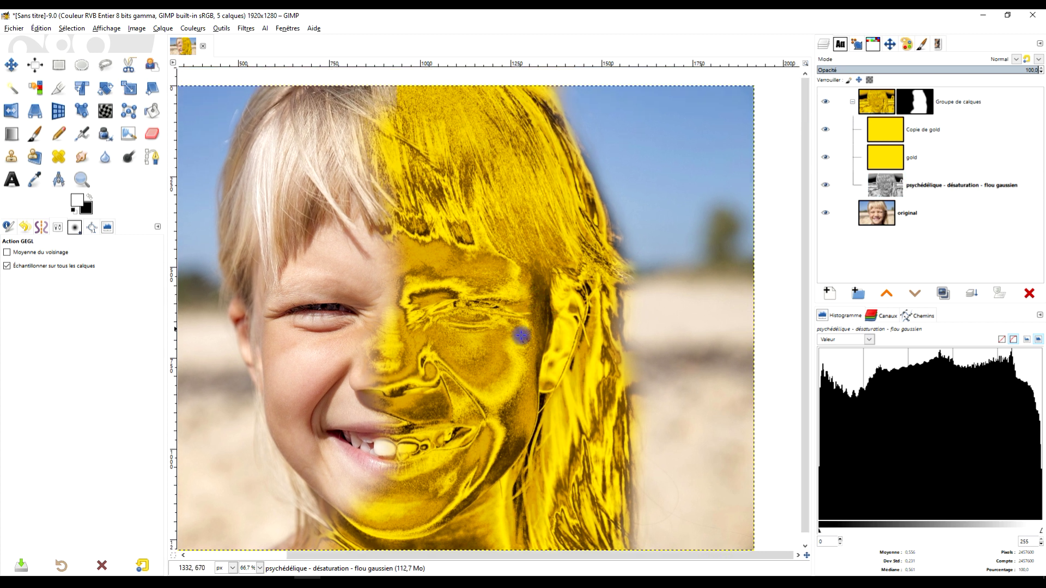
left_click(892, 131)
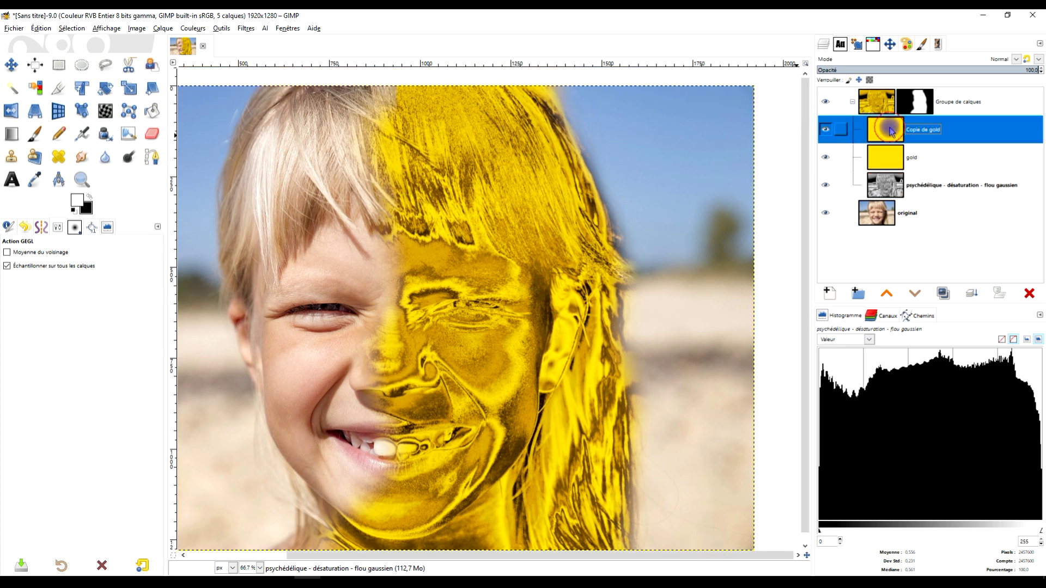
left_click(829, 294)
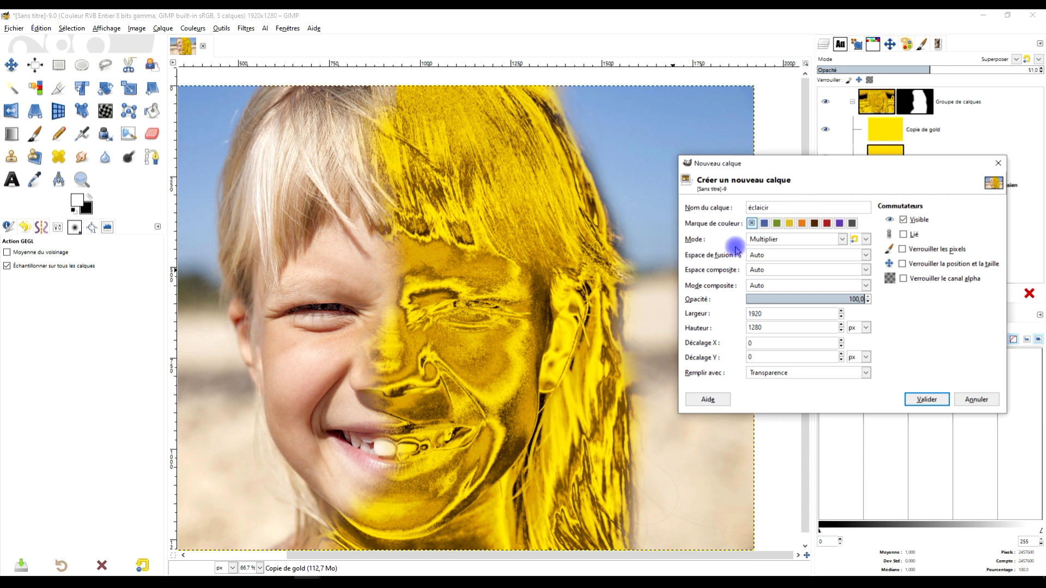
left_click(762, 241)
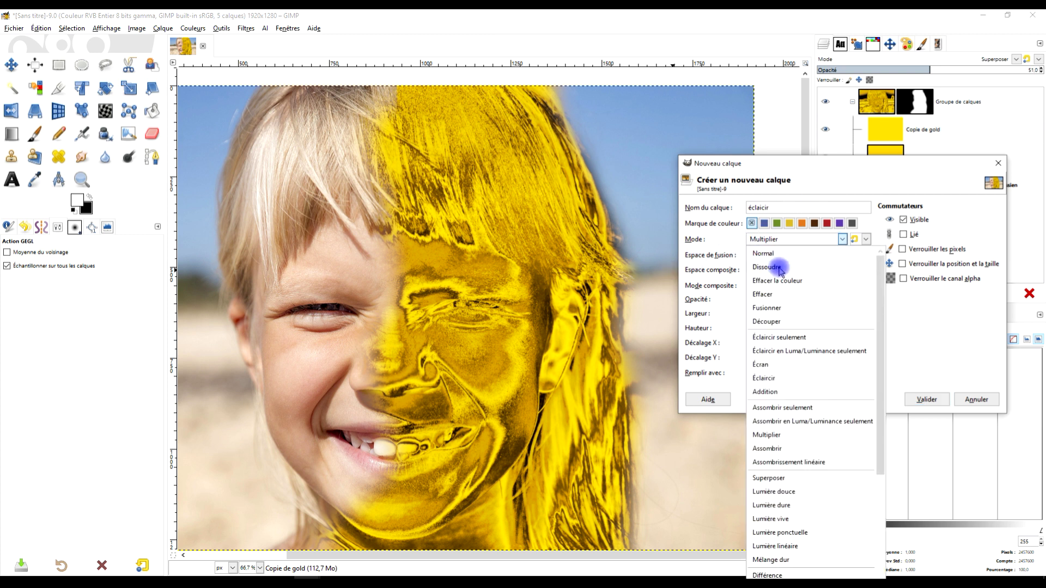
left_click(765, 378)
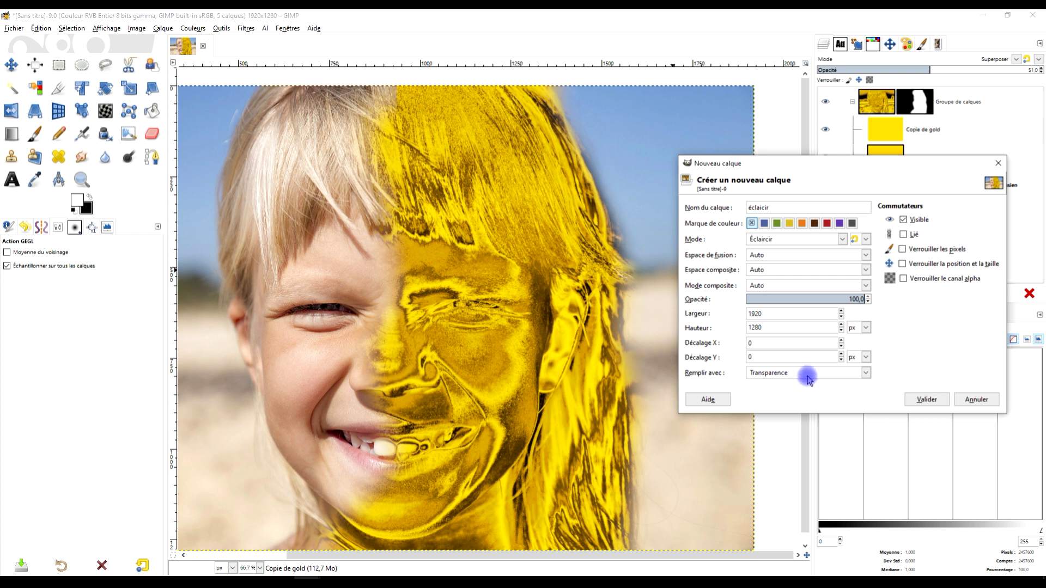
left_click(929, 401)
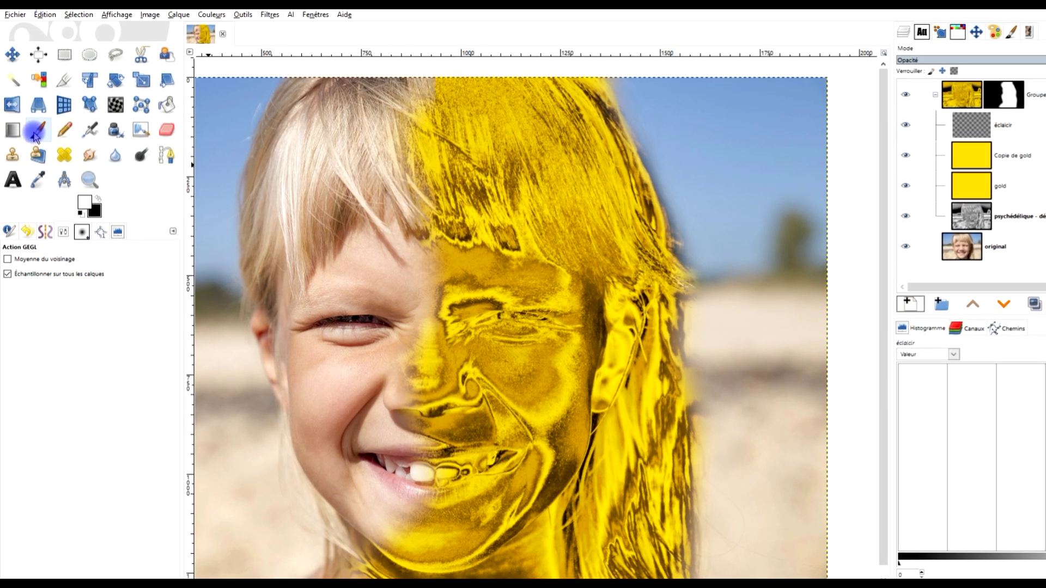
Choose the Paintbrush and set the foreground colour to the mid-grey 808080.
left_click(35, 133)
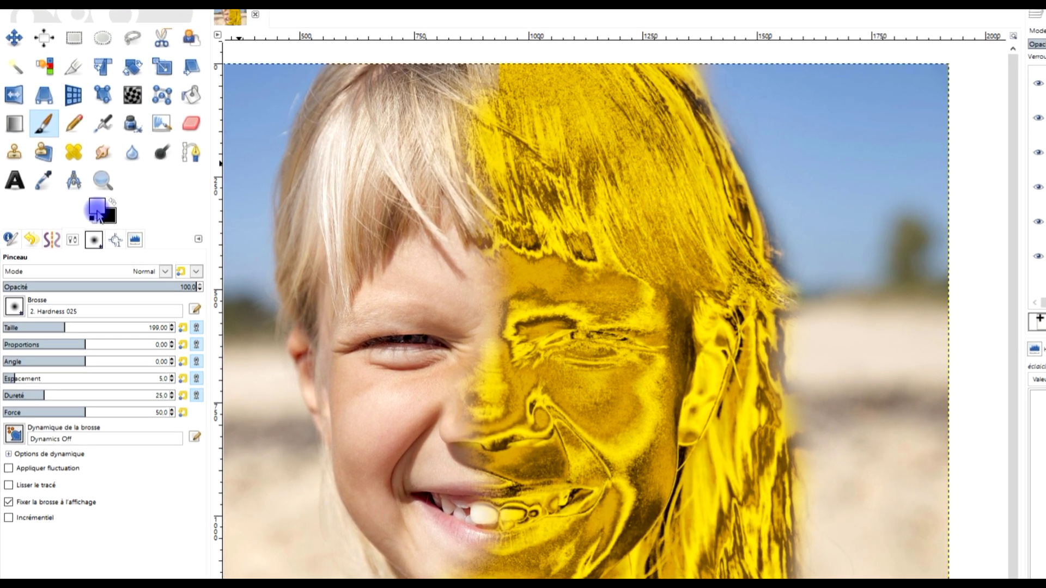
left_click(86, 204)
left_click_drag(215, 148, 160, 149)
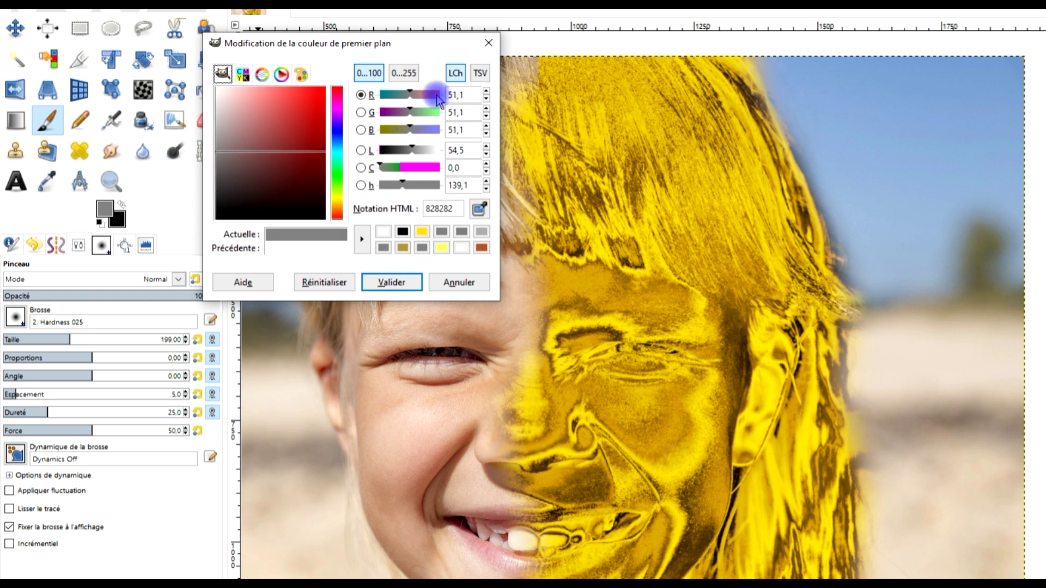
left_click(455, 97)
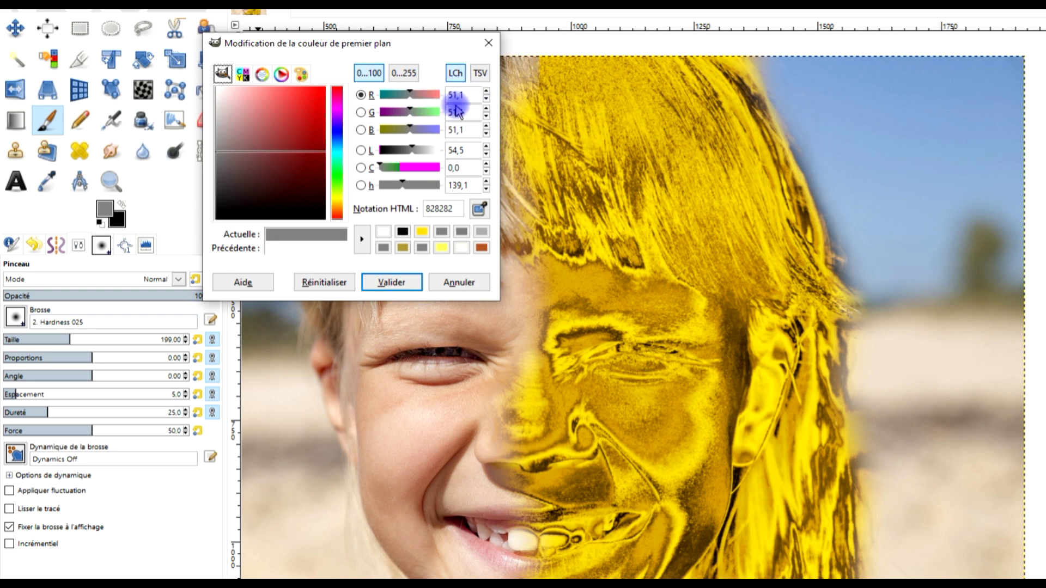
left_click_drag(219, 143, 203, 152)
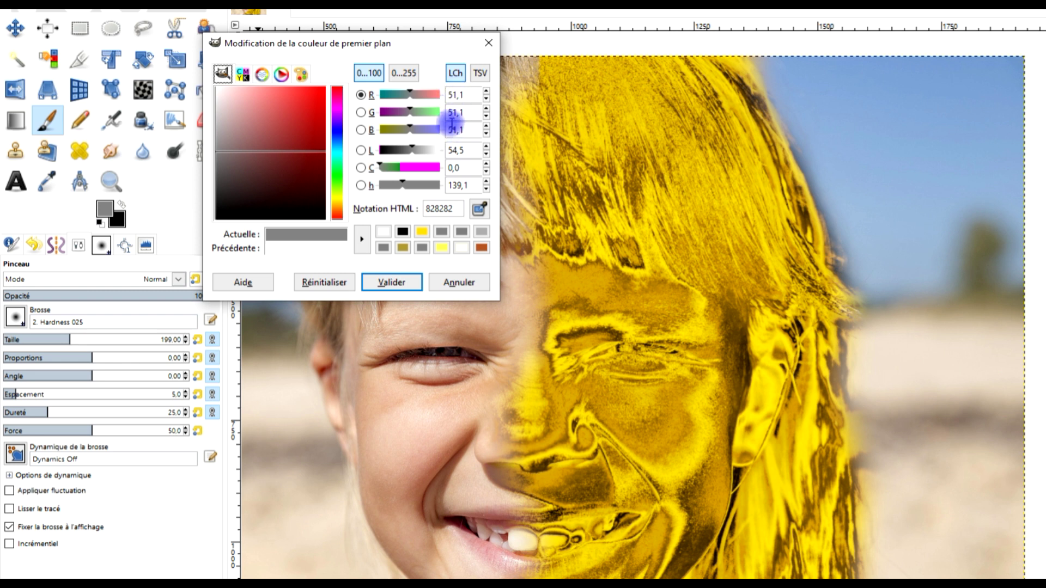
left_click(456, 100)
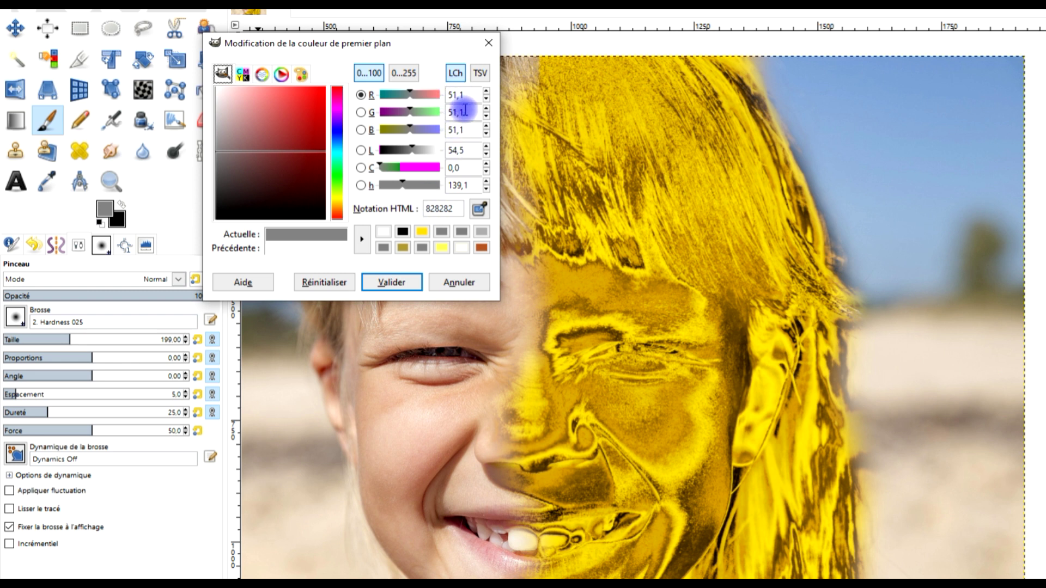
left_click(434, 206)
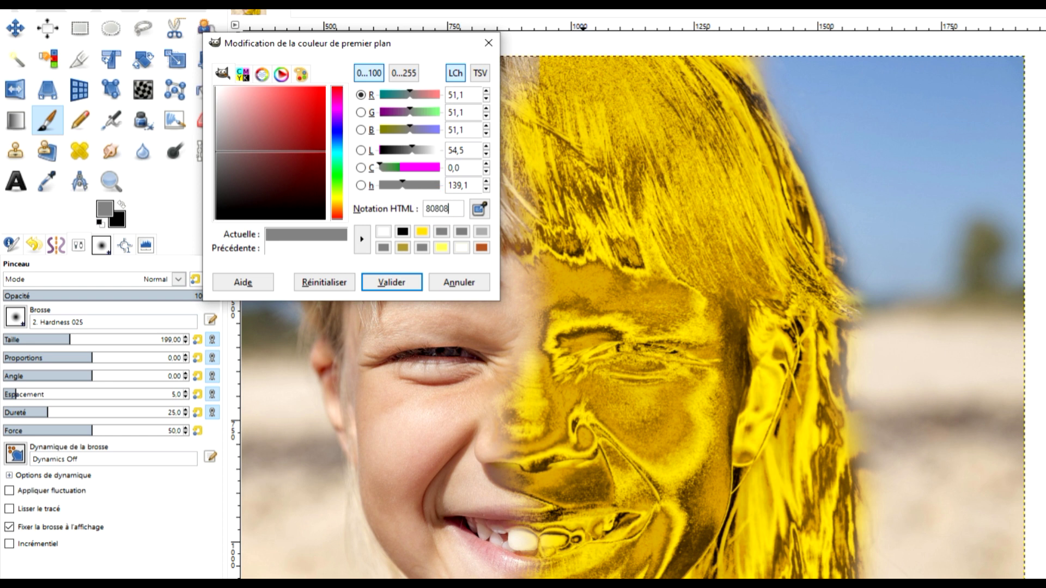
type("808080")
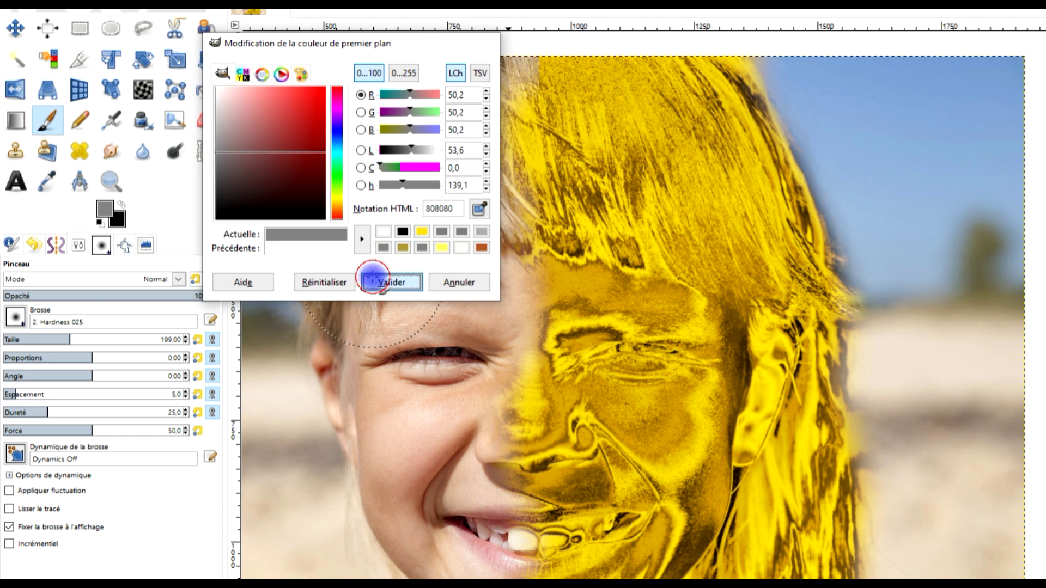
left_click(376, 280)
Keep the 2. Hardness 025 brush and set its size to 271.
left_click(15, 317)
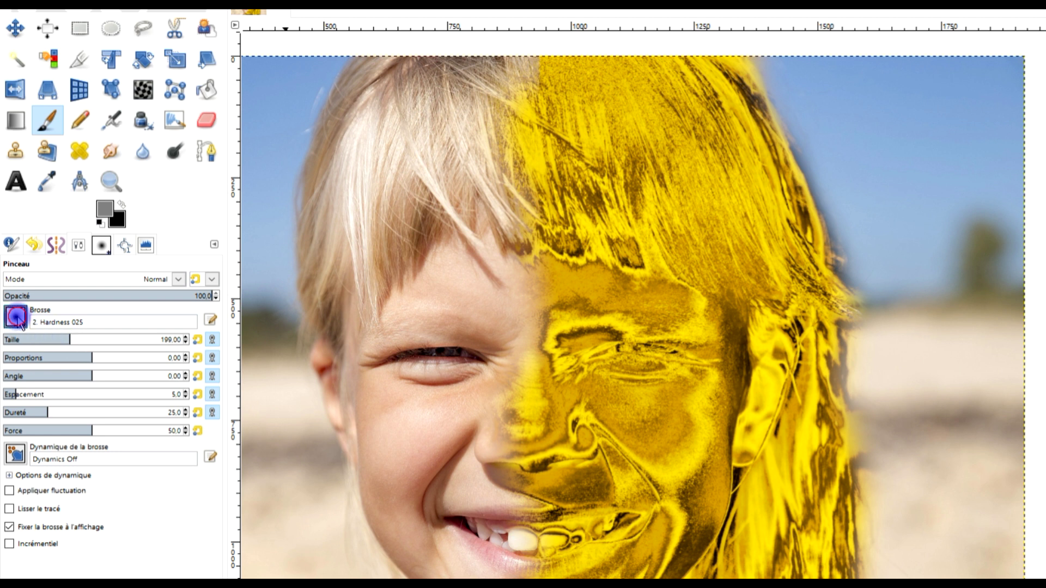
left_click(175, 224)
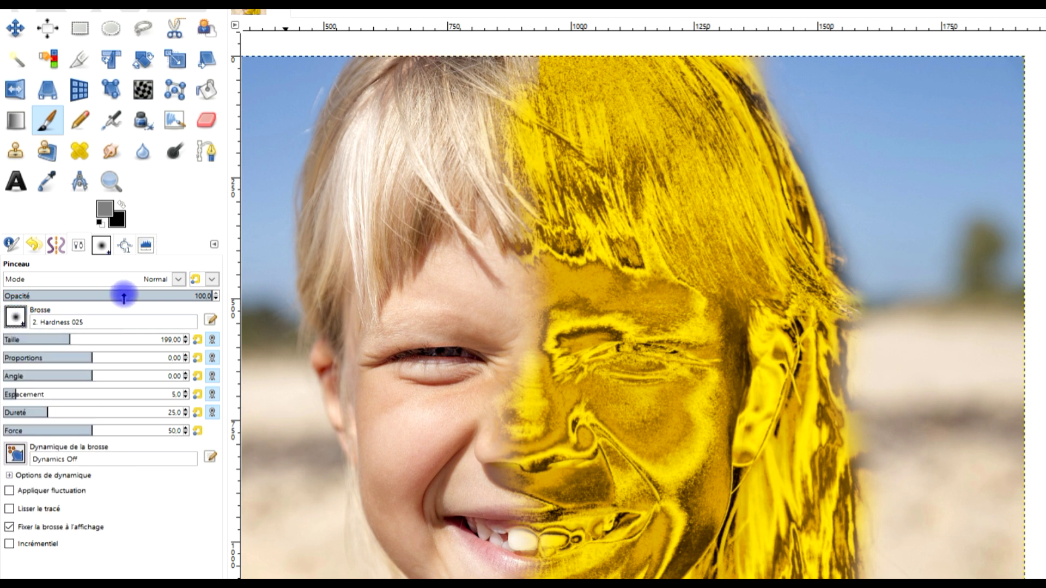
left_click(84, 338)
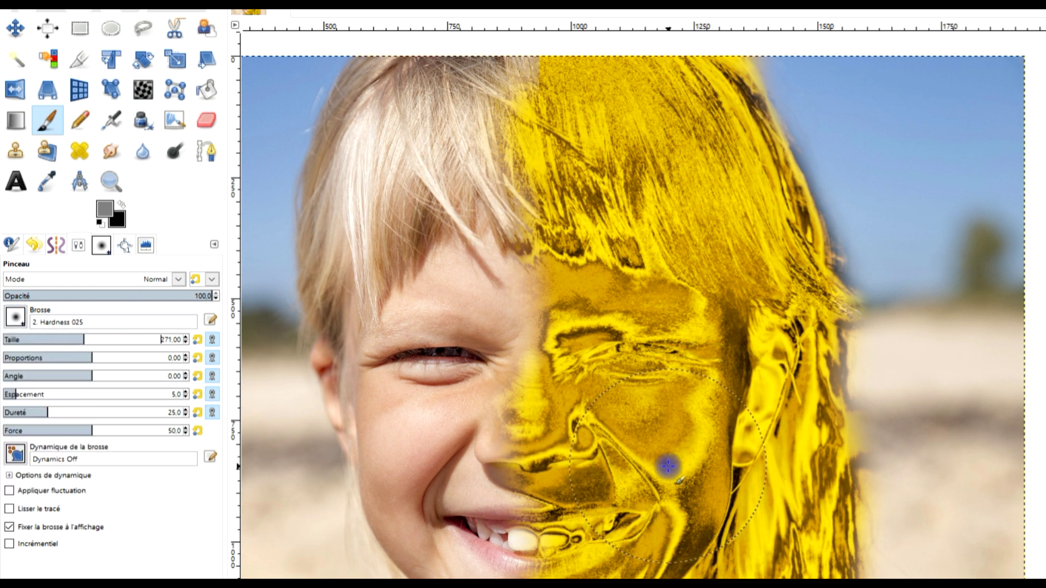
Paint mid-grey highlights over the golden cheek and hair on the éclaircir layer and soften them with the Smudge tool.
left_click_drag(738, 414, 774, 479)
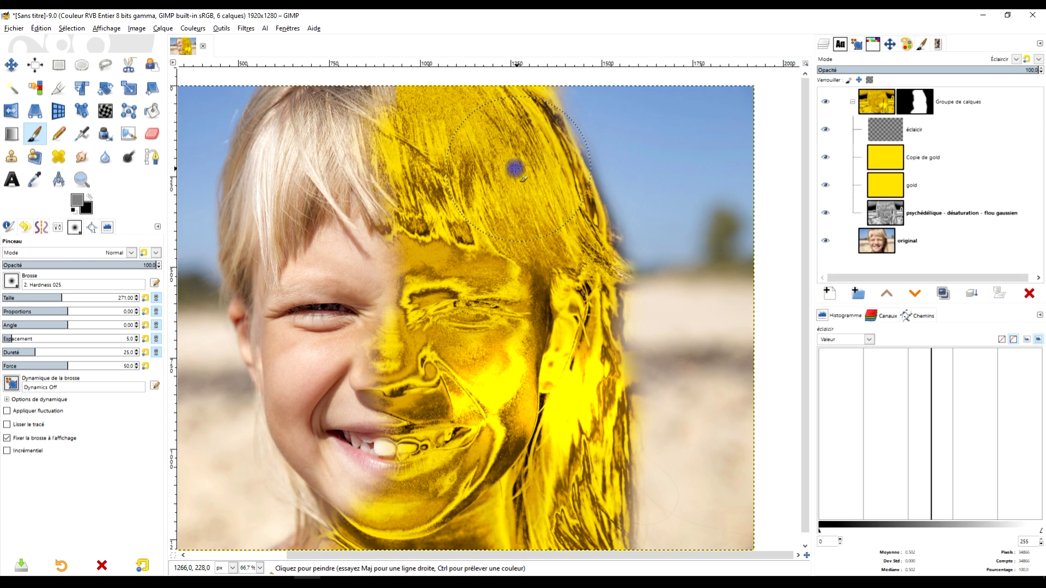
left_click(77, 159)
mouse_move(464, 329)
left_mouse_down()
mouse_move(578, 394)
mouse_move(529, 438)
mouse_move(561, 427)
mouse_move(567, 312)
mouse_move(554, 265)
left_mouse_up()
mouse_move(539, 429)
left_mouse_down()
mouse_move(500, 450)
mouse_move(505, 432)
mouse_move(433, 508)
mouse_move(483, 436)
mouse_move(429, 494)
left_mouse_up()
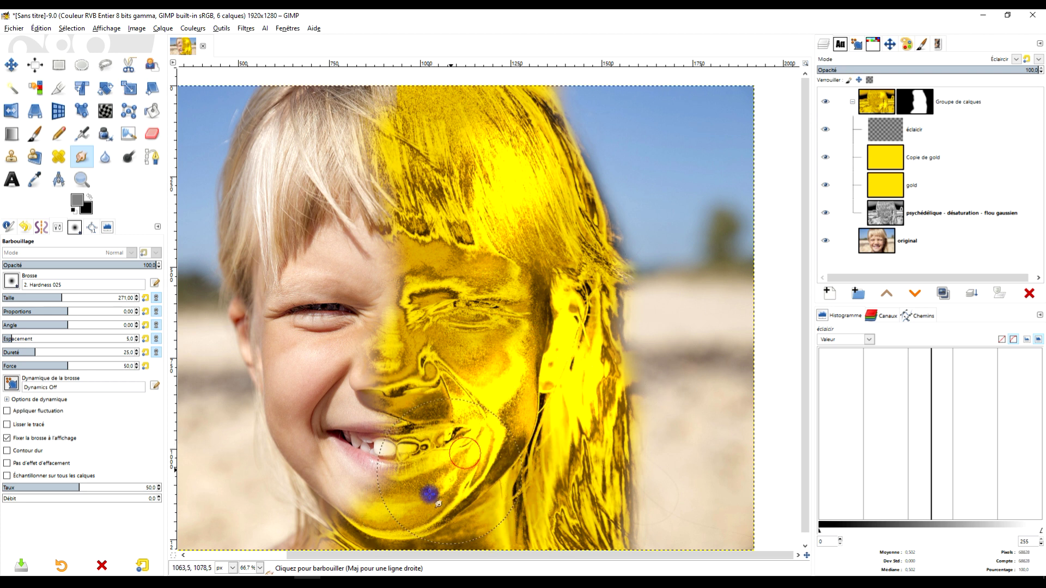
mouse_move(489, 236)
left_mouse_down()
mouse_move(491, 213)
mouse_move(425, 122)
mouse_move(483, 158)
mouse_move(421, 87)
mouse_move(502, 148)
mouse_move(493, 112)
mouse_move(506, 158)
left_mouse_up()
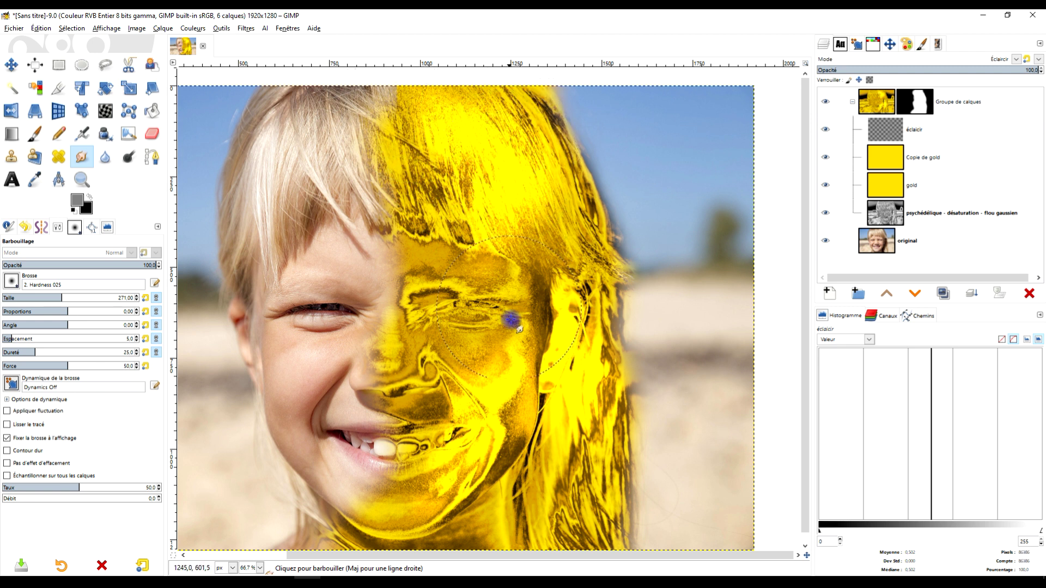
left_click_drag(542, 334, 557, 534)
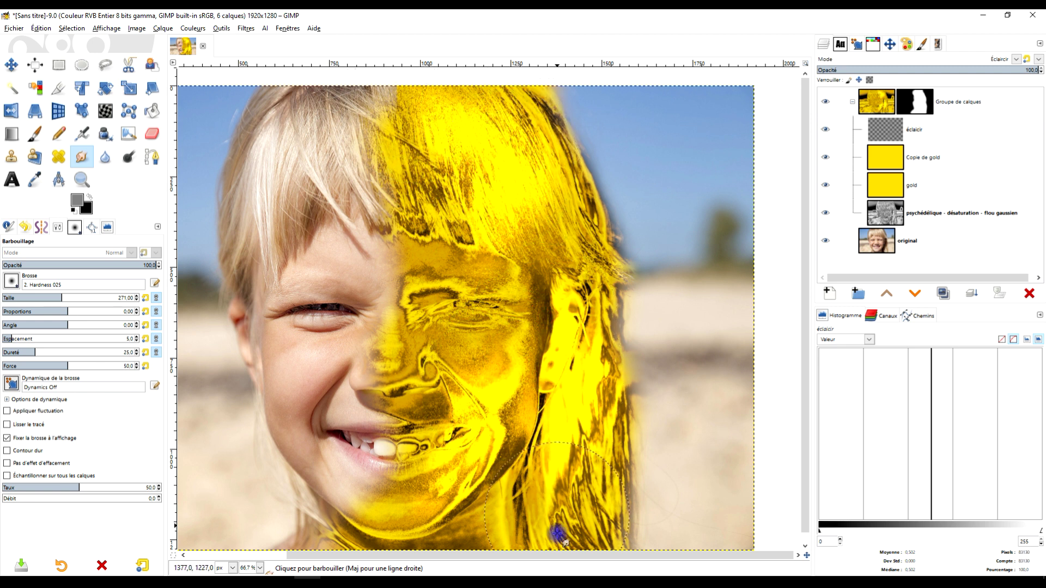
mouse_move(566, 432)
left_mouse_down()
mouse_move(549, 555)
mouse_move(547, 479)
mouse_move(541, 560)
left_mouse_up()
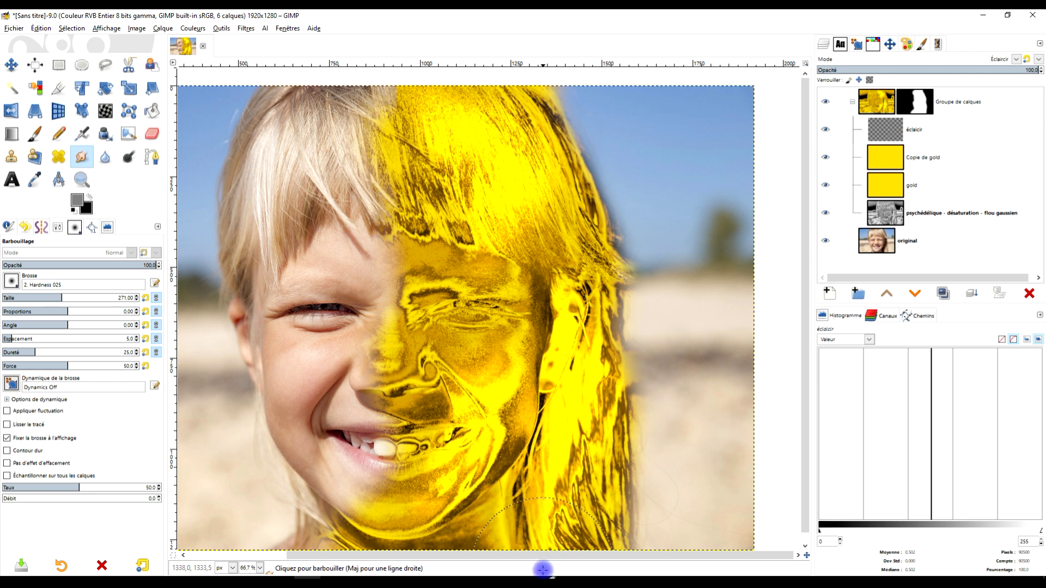
Apply a Gaussian blur of 23.95 in X and Y to the éclaircir layer and toggle its visibility to compare.
double_click(912, 132)
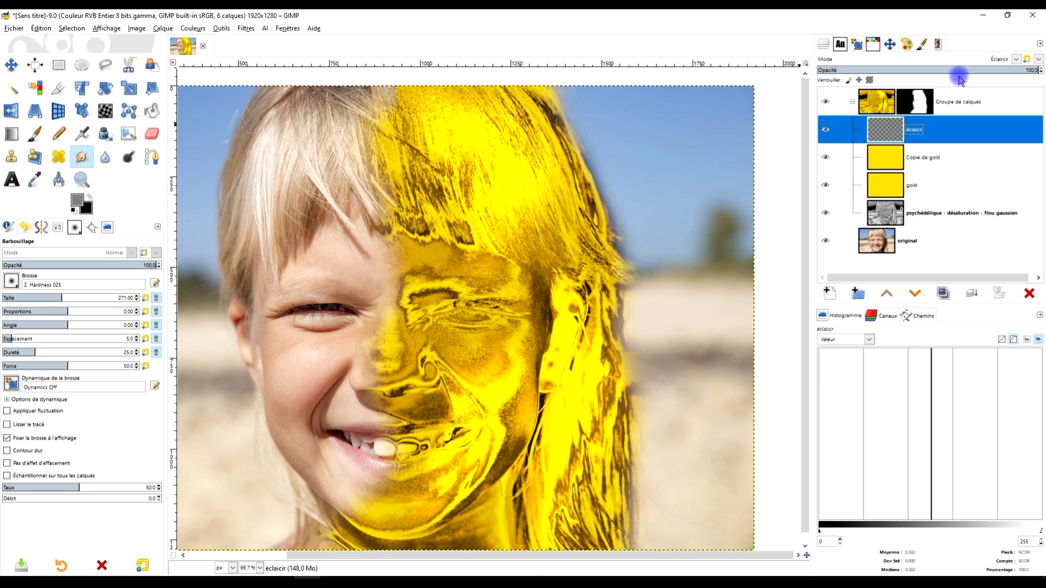
left_click_drag(979, 72, 946, 66)
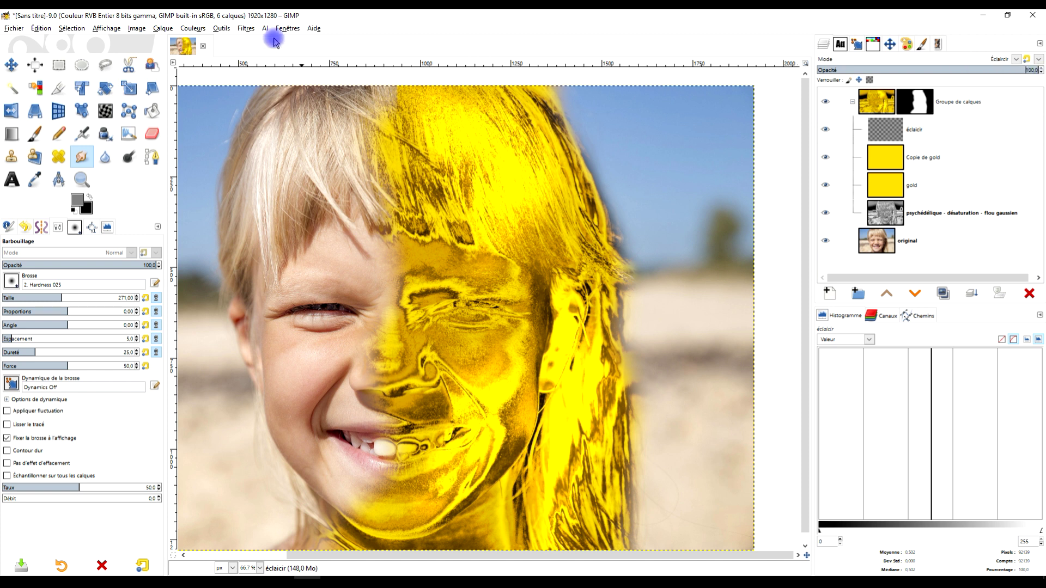
left_click(246, 28)
mouse_move(267, 91)
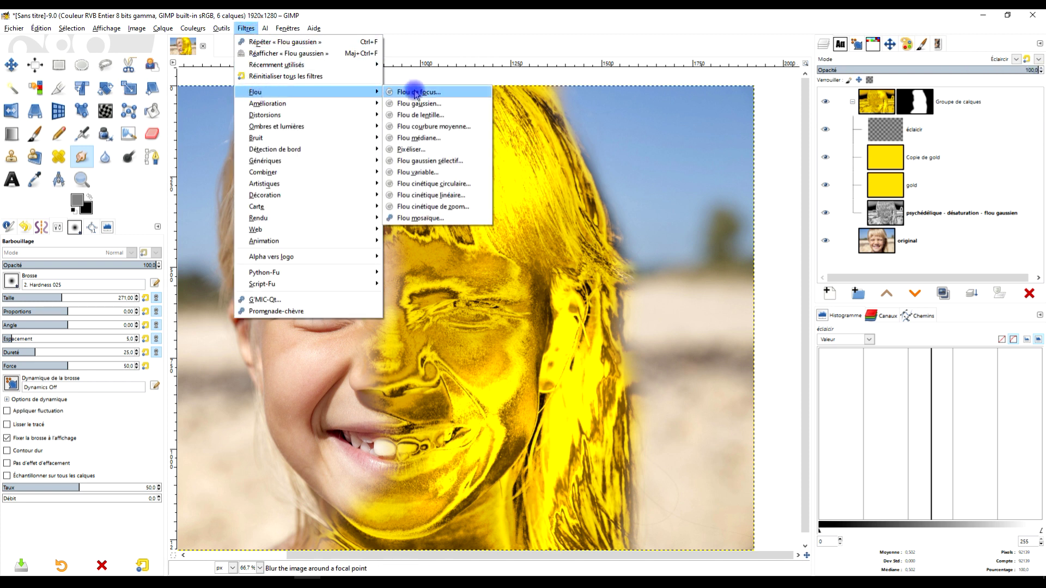
left_click(430, 104)
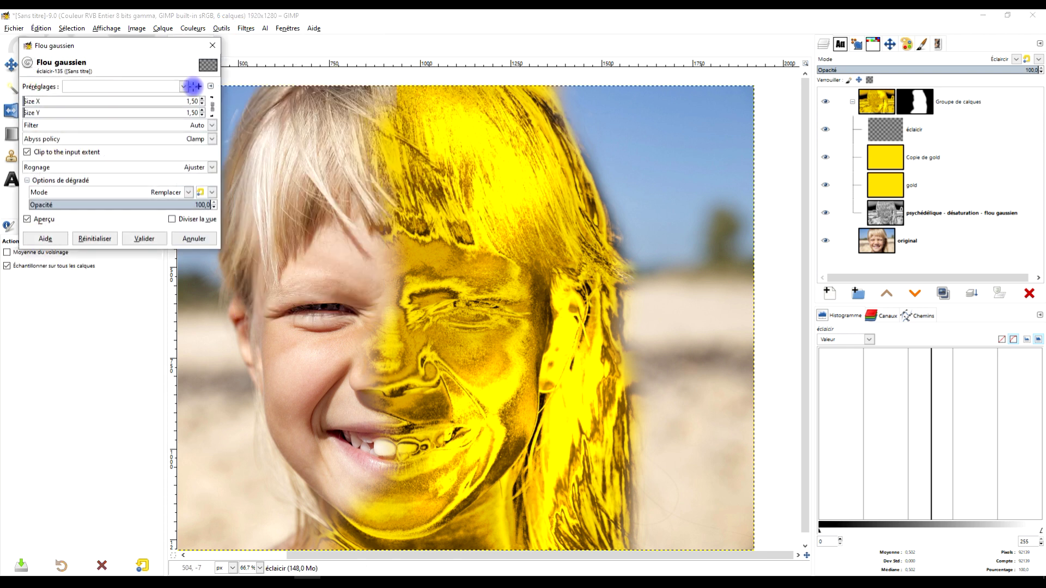
left_click(56, 102)
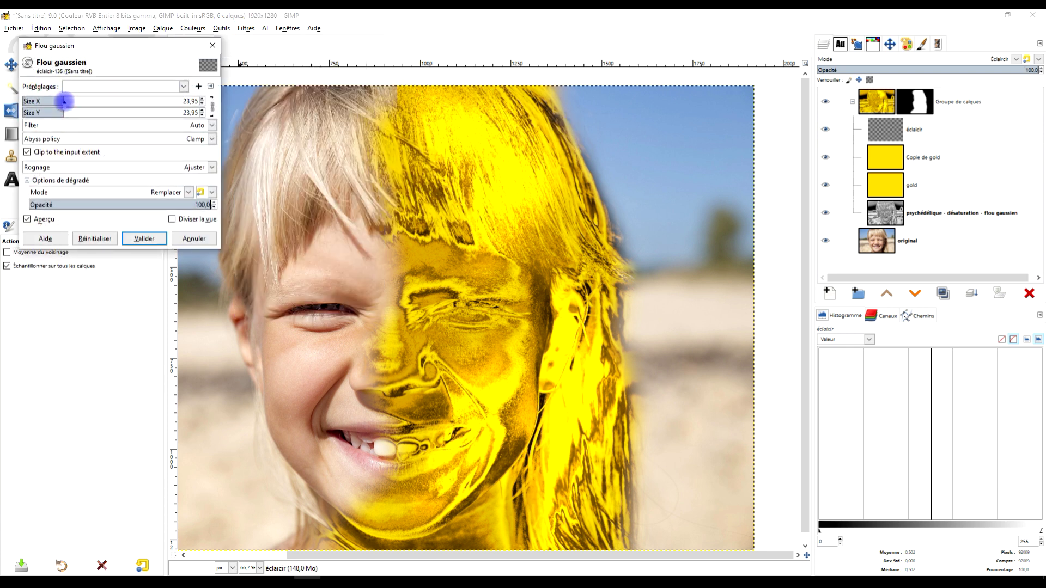
left_click(144, 240)
left_click(826, 131)
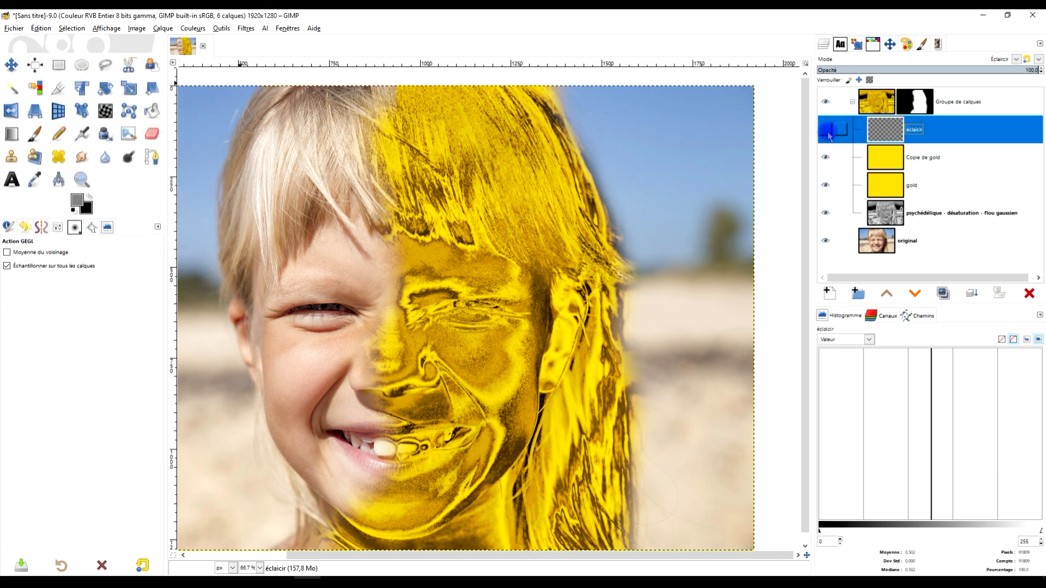
left_click(826, 131)
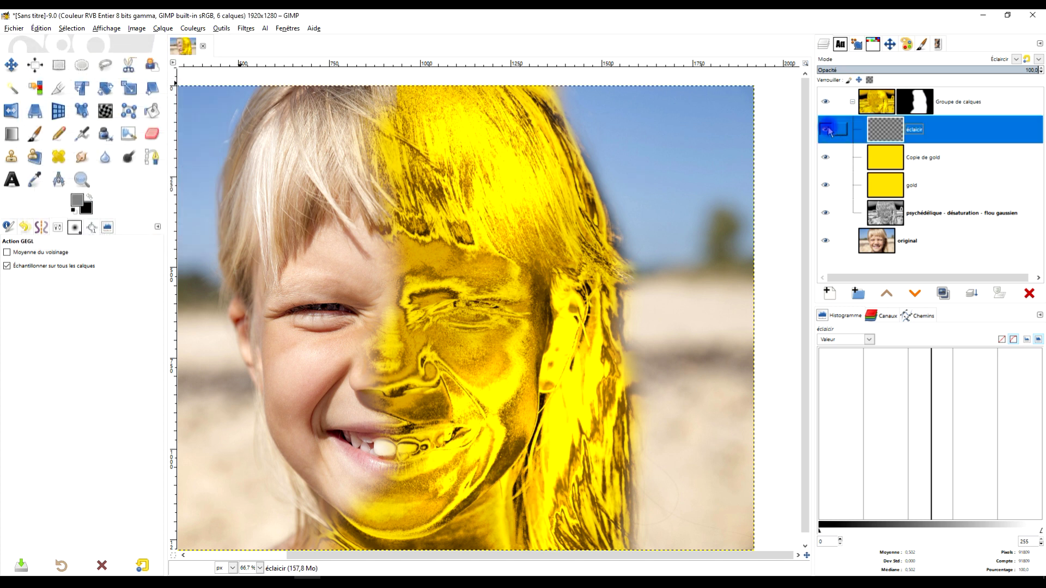
Smudge the blurred highlights further across the golden hair, forehead and face with the 271-size brush.
scroll(509, 236, "down", 3)
scroll(464, 218, "right", 1)
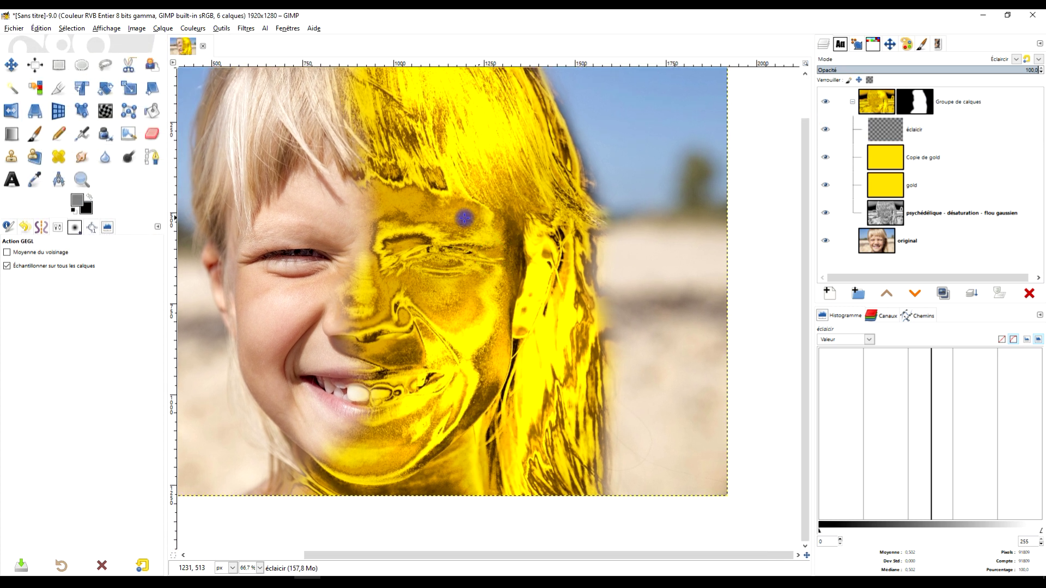
left_click(82, 157)
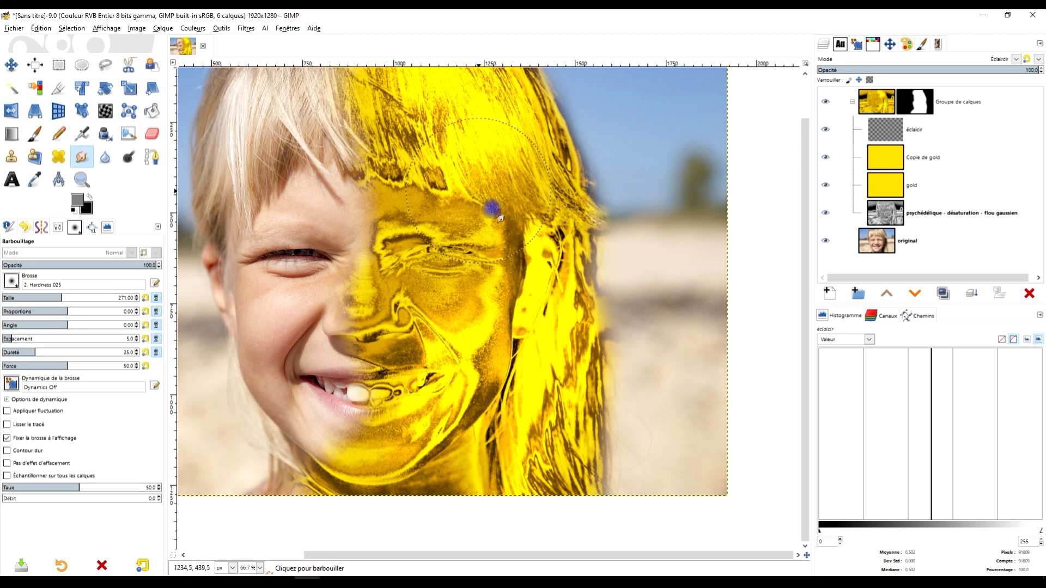
left_click_drag(491, 210, 463, 140)
scroll(473, 324, "up", 4)
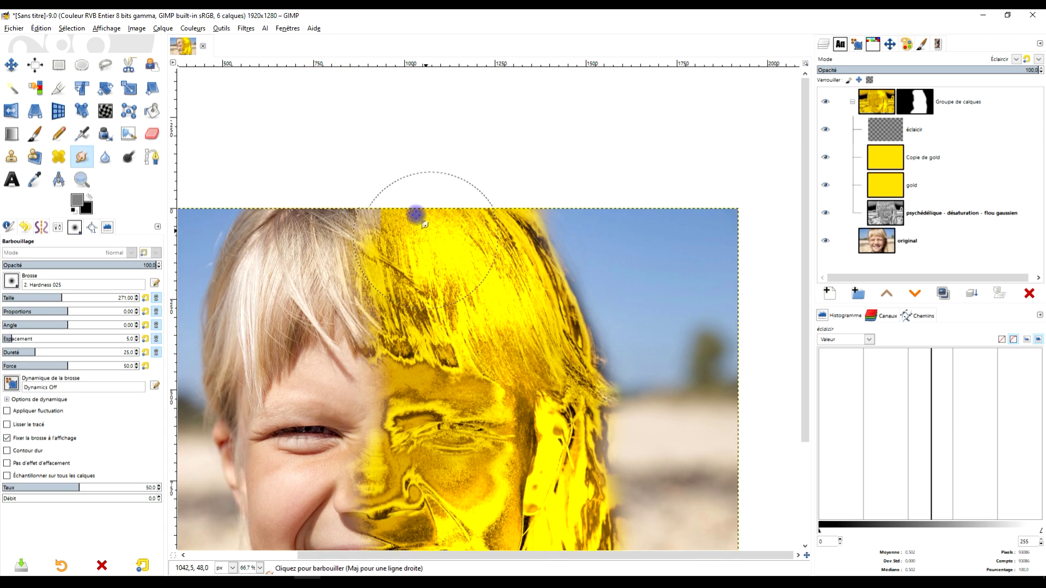
scroll(579, 280, "down", 4)
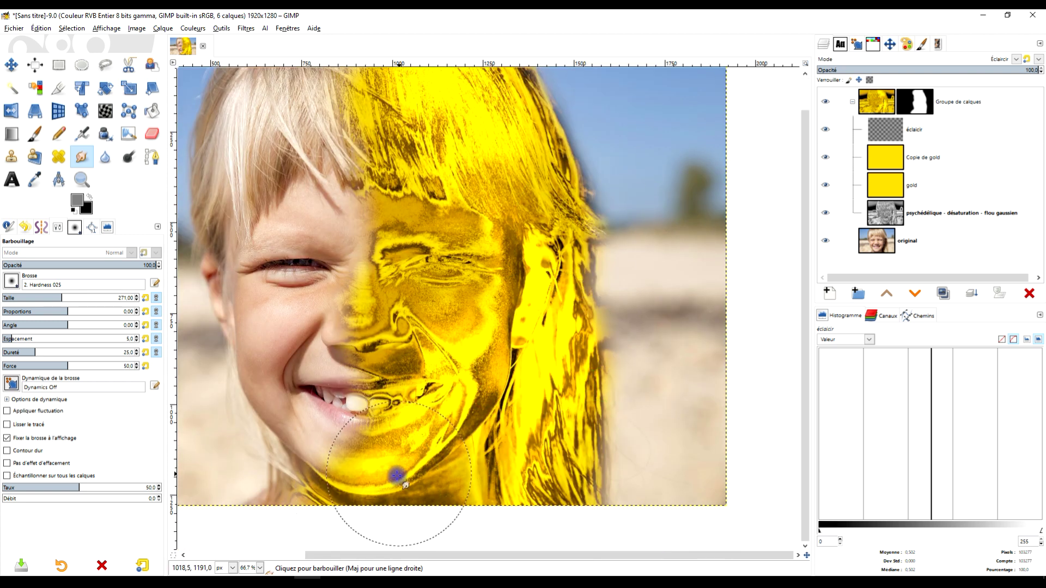
mouse_move(505, 346)
left_mouse_down()
mouse_move(472, 281)
mouse_move(472, 234)
mouse_move(476, 259)
mouse_move(459, 224)
mouse_move(532, 239)
left_mouse_up()
mouse_move(446, 257)
left_mouse_down()
mouse_move(443, 331)
mouse_move(619, 240)
mouse_move(563, 261)
left_mouse_up()
scroll(553, 263, "down", 1)
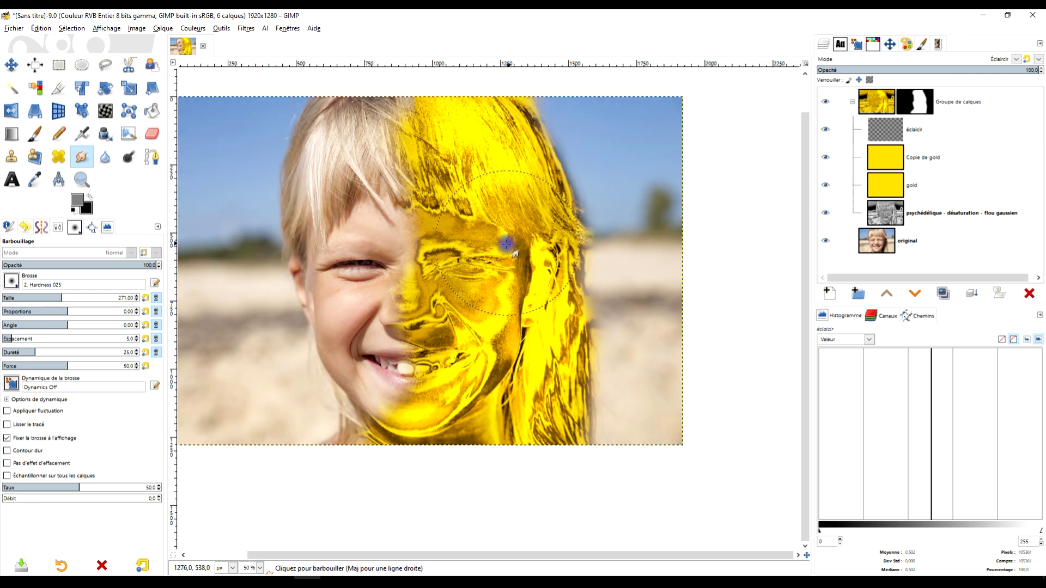
scroll(493, 240, "up", 1)
Set the opacity of the Copie de gold layer to 38.6.
left_click(883, 158)
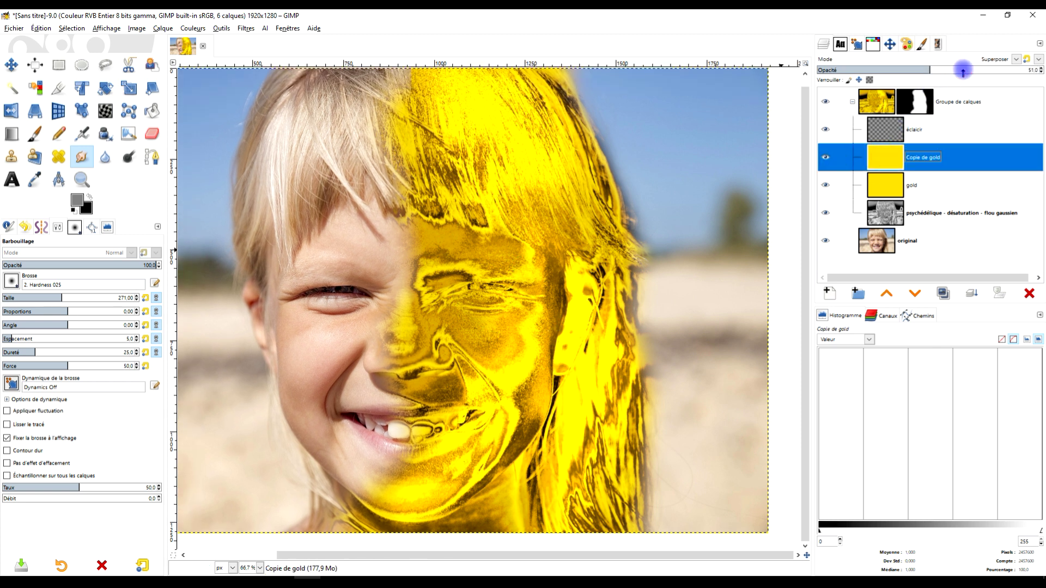
left_click_drag(980, 71, 892, 67)
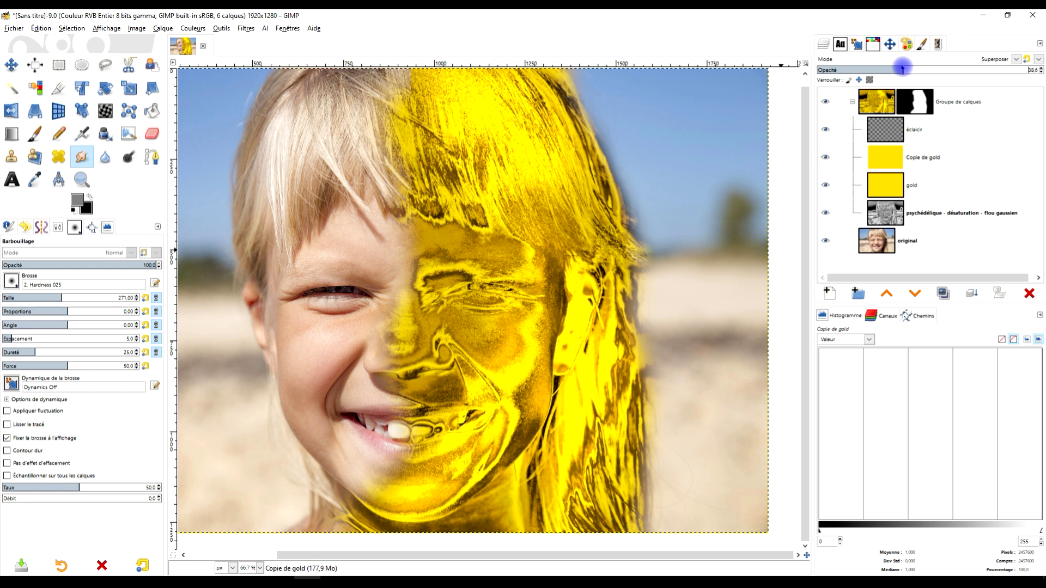
left_click_drag(586, 208, 609, 217)
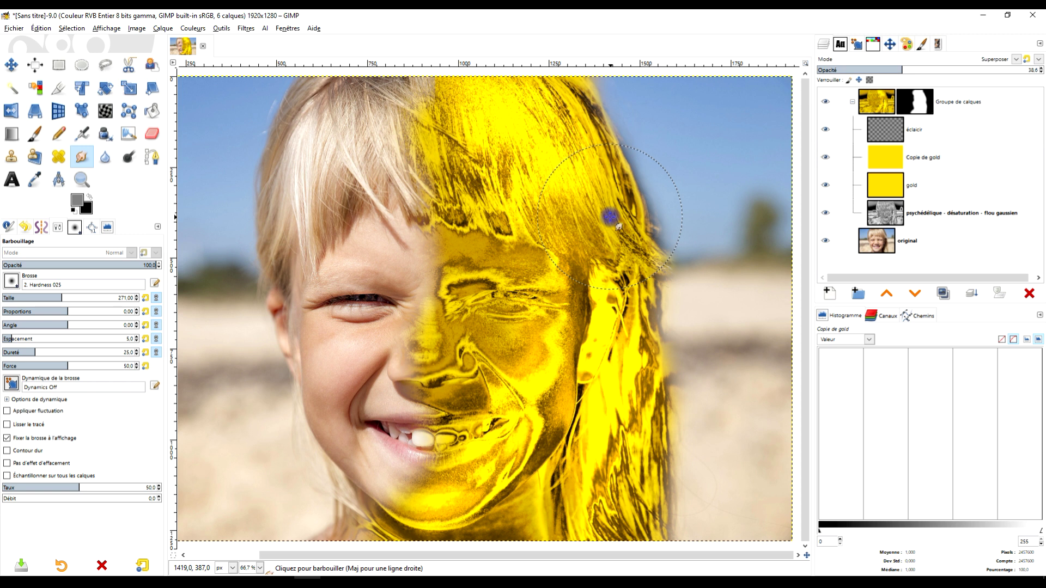
Smudge the Groupe de calques mask along the dividing line of the face and the outer edge of the golden hair.
left_click(920, 102)
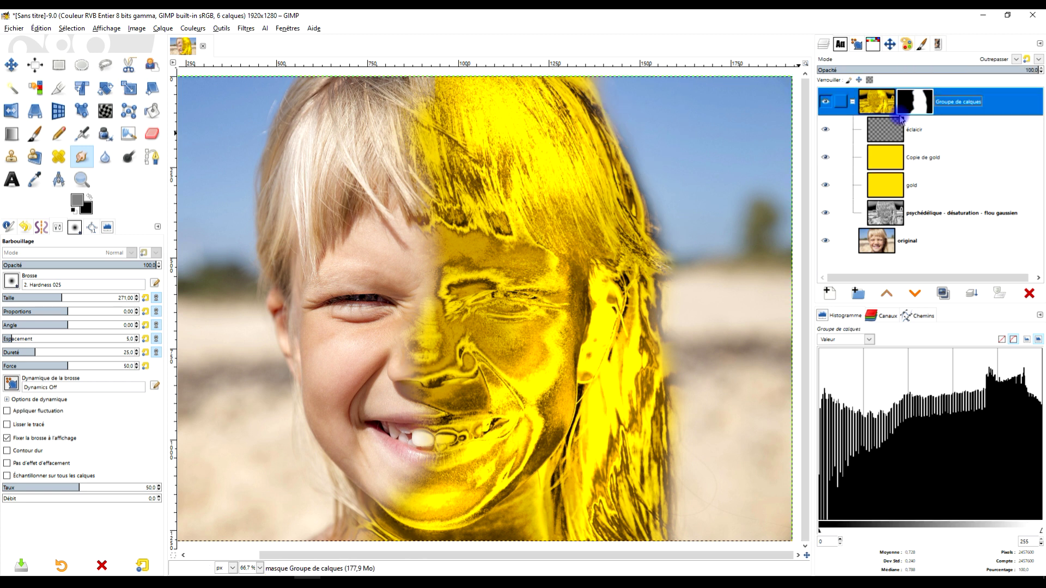
mouse_move(360, 512)
left_mouse_down()
mouse_move(395, 516)
mouse_move(443, 553)
left_mouse_up()
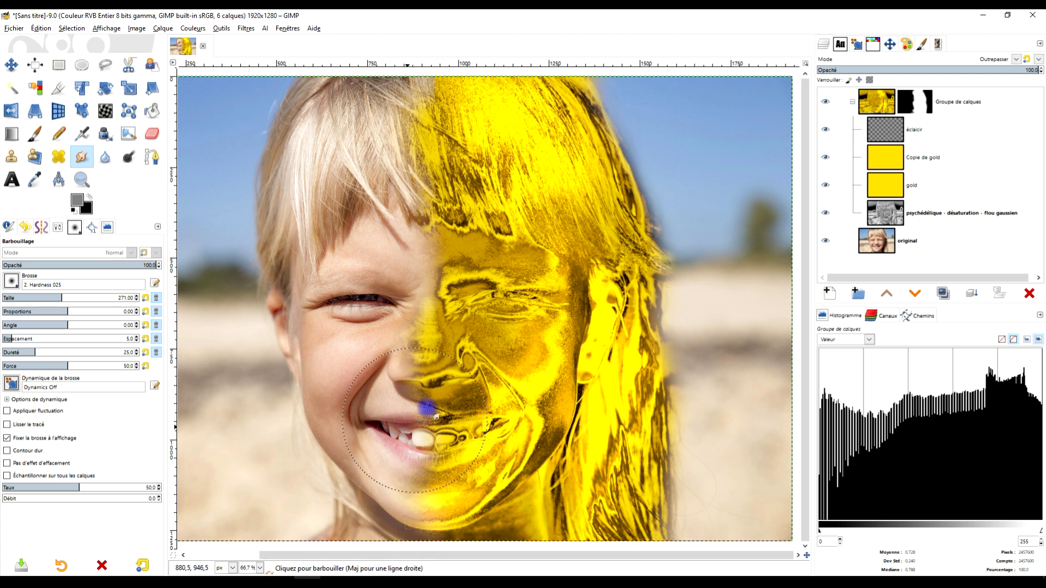
mouse_move(377, 248)
left_mouse_down()
mouse_move(486, 171)
mouse_move(476, 148)
mouse_move(408, 87)
left_mouse_up()
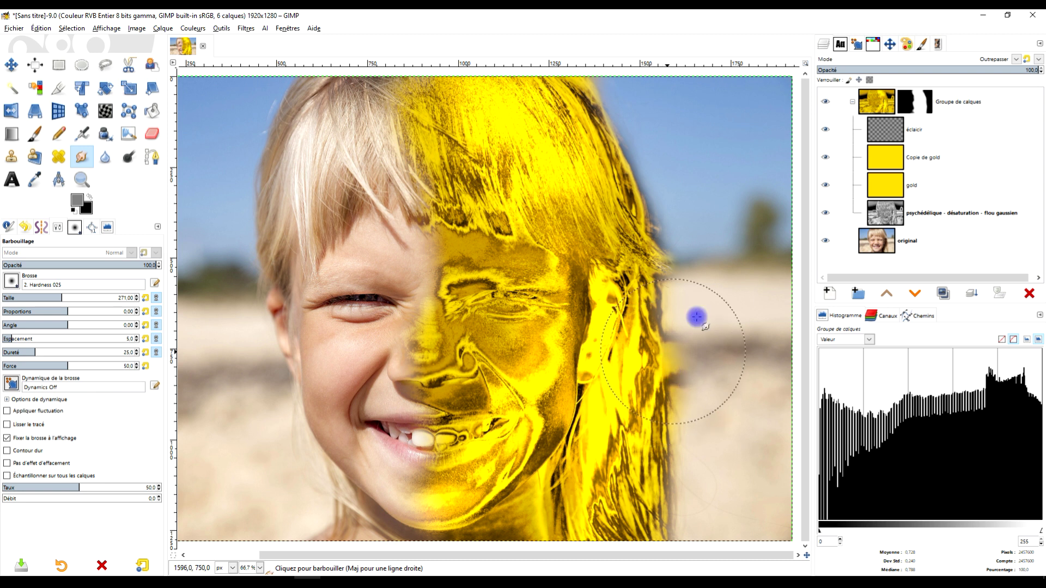
left_click_drag(697, 349, 690, 384)
left_click_drag(699, 349, 691, 384)
left_click_drag(701, 403, 693, 437)
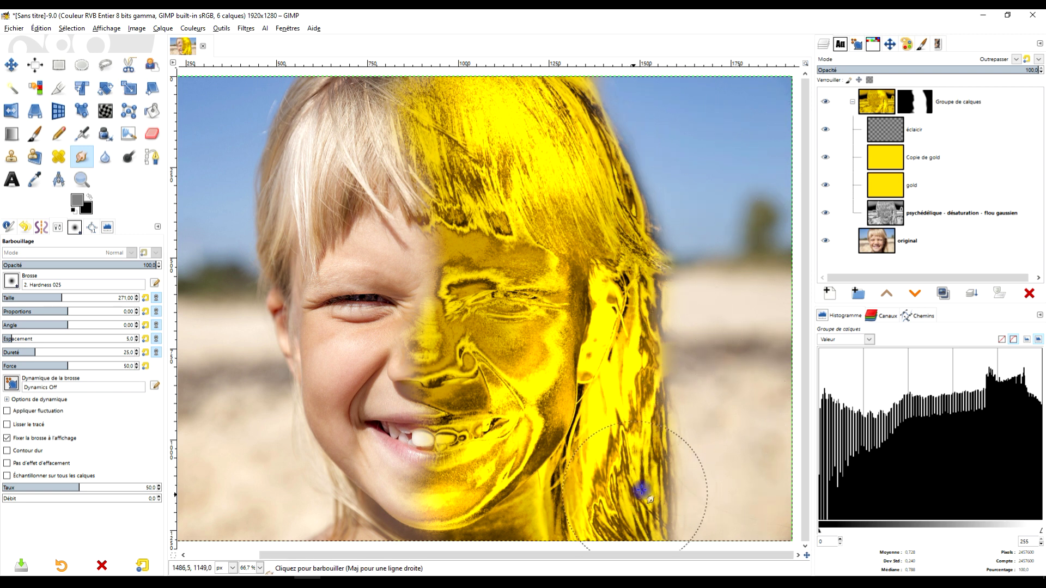
Paint the Groupe de calques mask white along the golden hair's lower outer edge, using the 2. Hardness 075 brush at size 139.
scroll(703, 458, "up", 2)
left_click(549, 250)
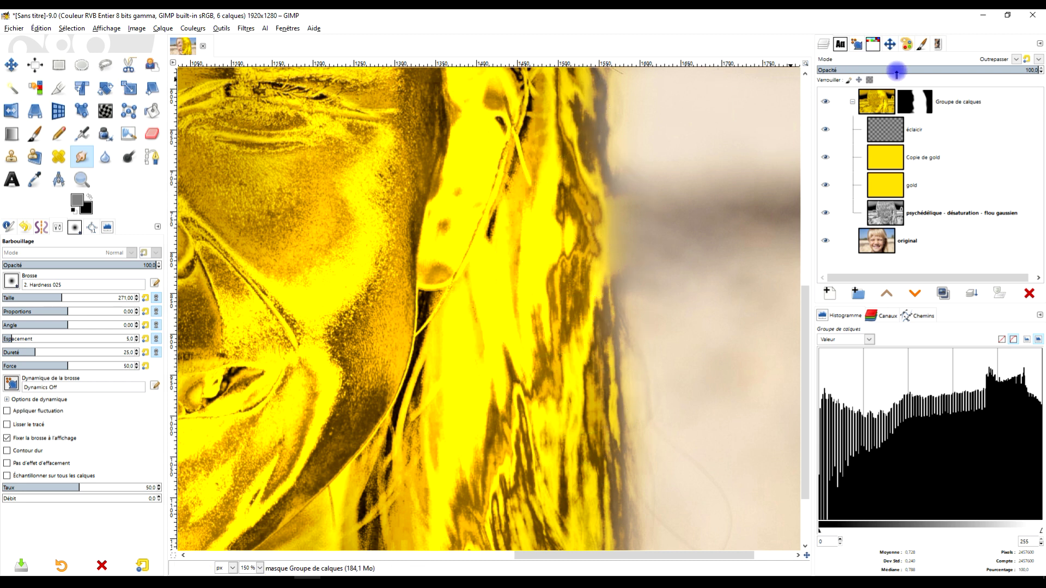
left_click(915, 102)
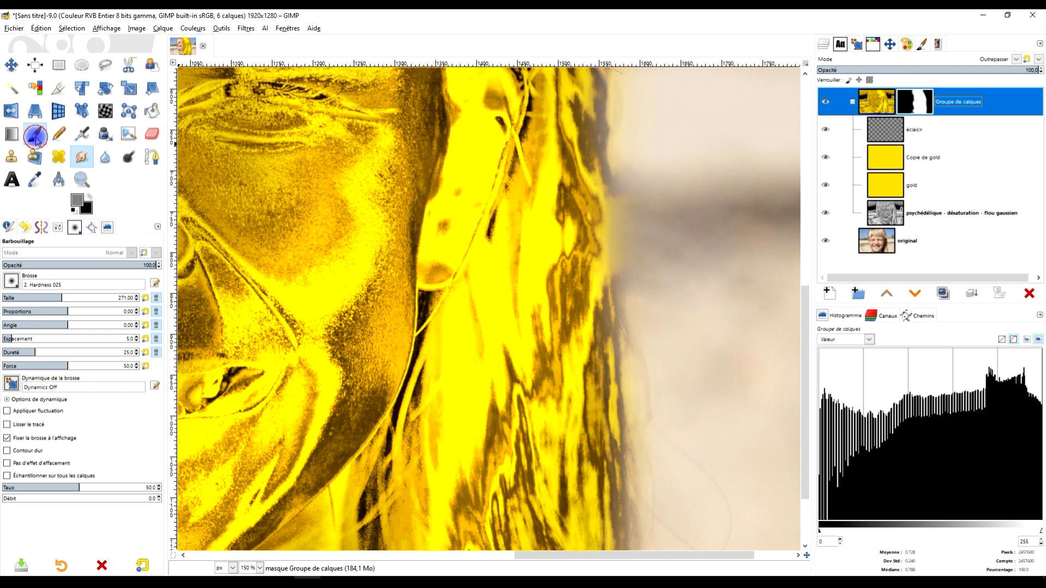
left_click(36, 139)
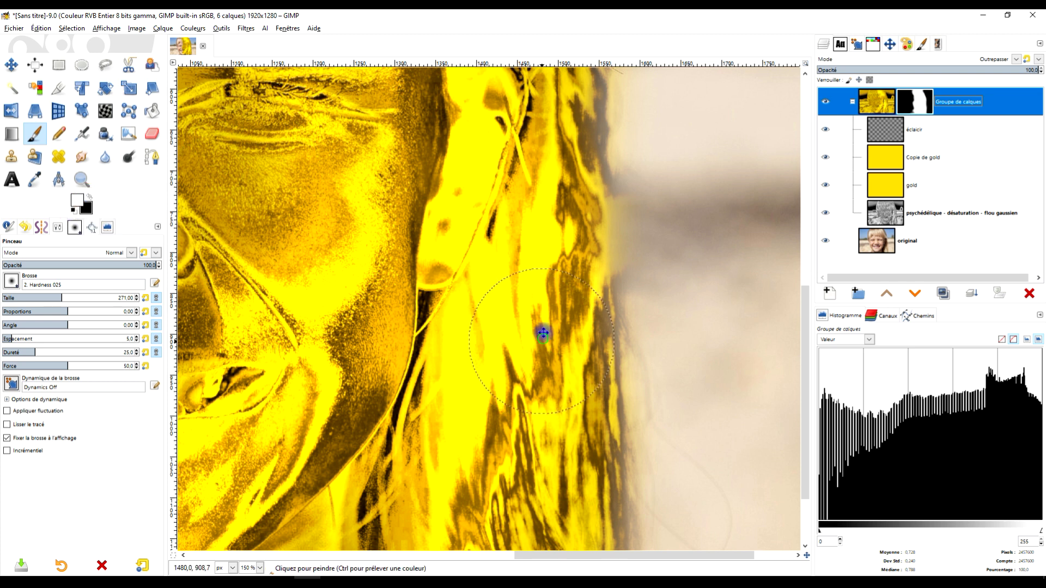
left_click_drag(542, 332, 505, 240)
left_click(11, 281)
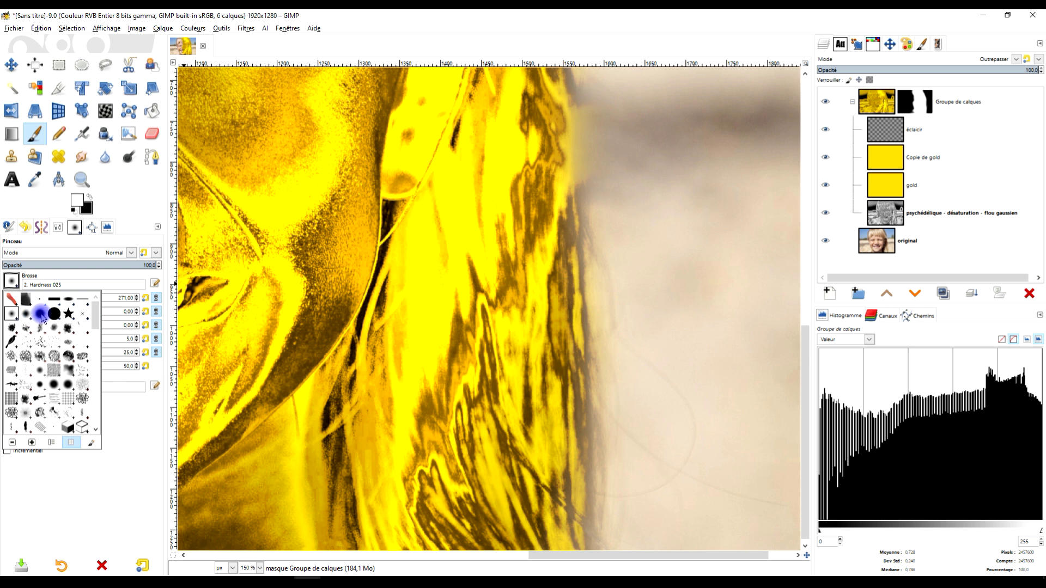
double_click(44, 318)
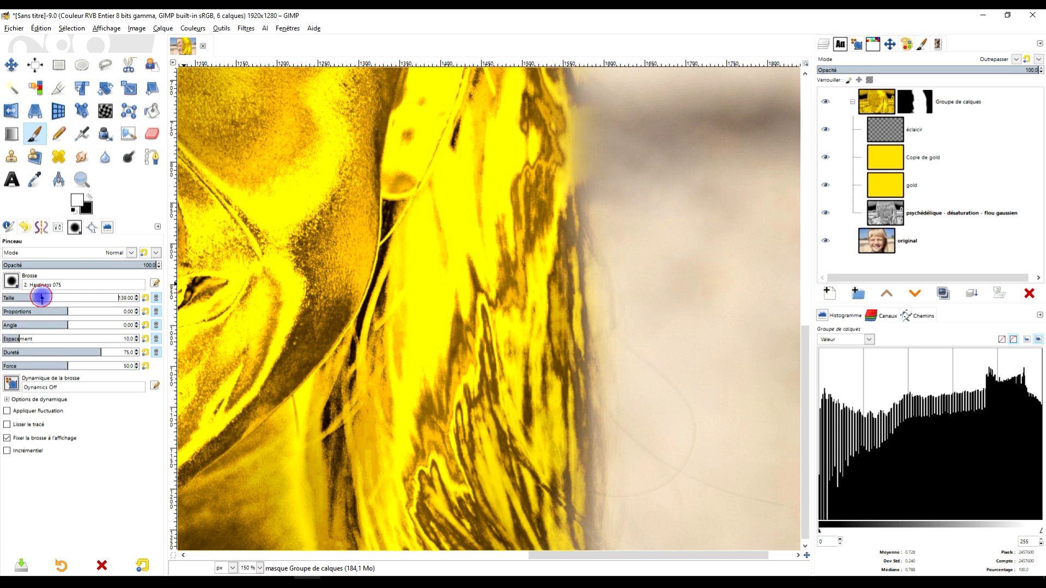
mouse_move(549, 393)
left_mouse_down()
mouse_move(568, 278)
mouse_move(548, 172)
left_mouse_up()
mouse_move(556, 412)
left_mouse_down()
mouse_move(560, 551)
mouse_move(558, 390)
mouse_move(570, 542)
mouse_move(563, 378)
left_mouse_up()
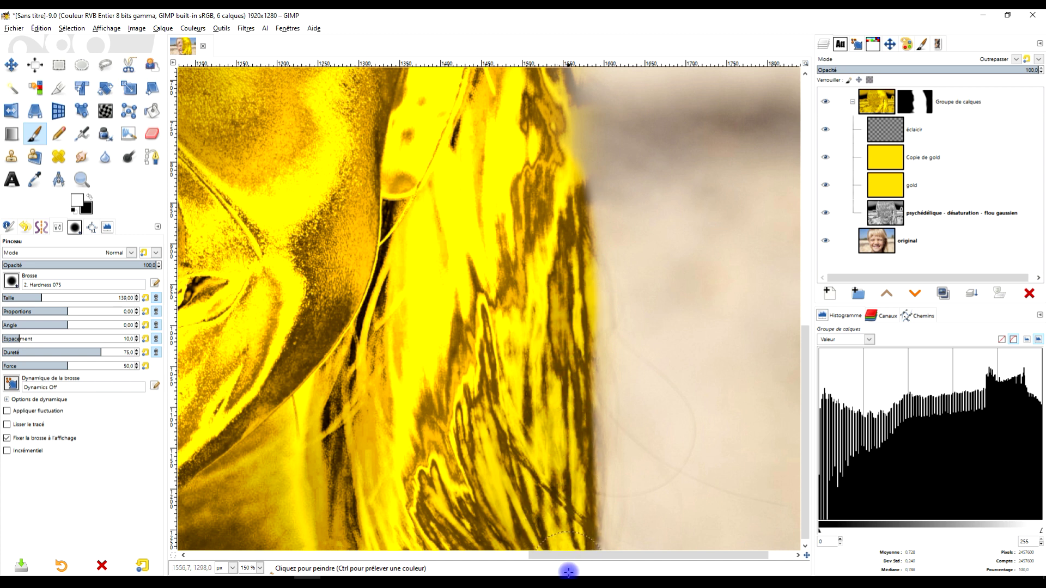
mouse_move(564, 323)
left_mouse_down()
mouse_move(580, 136)
mouse_move(560, 82)
mouse_move(581, 427)
mouse_move(575, 575)
left_mouse_up()
Isolate the original layer to check the real outer edge of the hair, and restore the other layers' visibility.
scroll(626, 285, "down", 3)
scroll(645, 261, "up", 3)
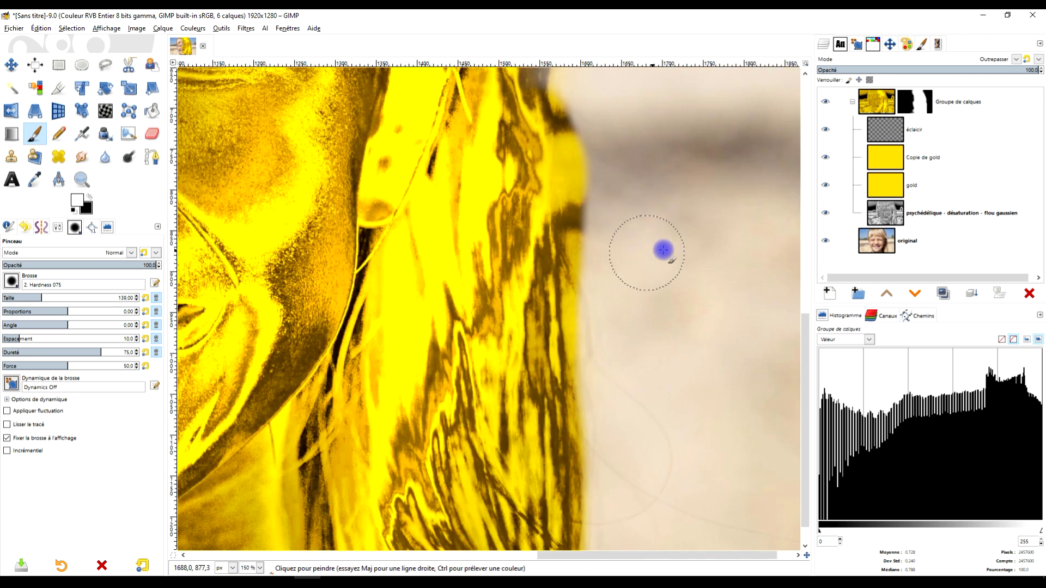
left_click(827, 240, "shift")
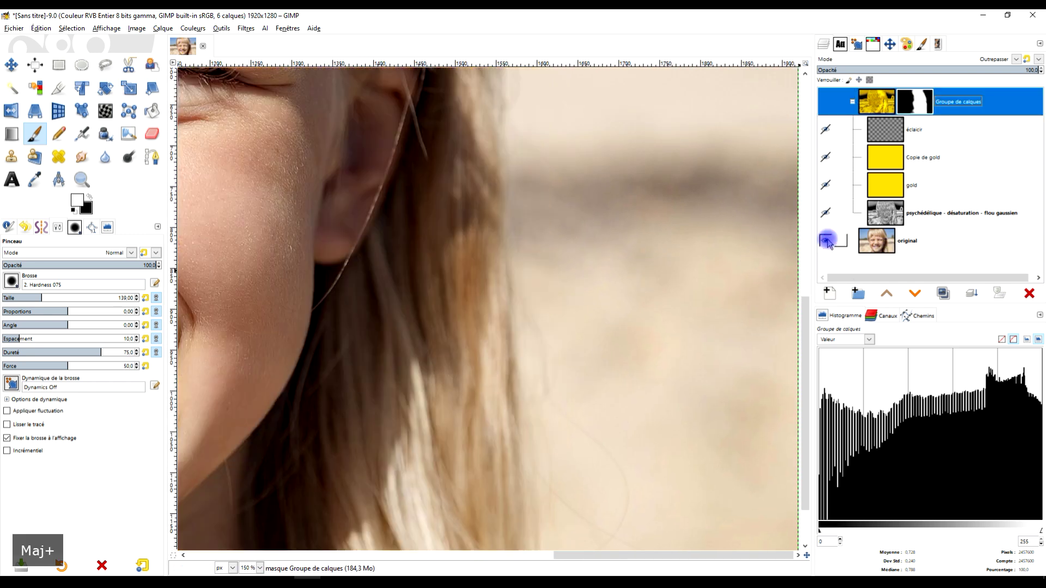
left_click(828, 241, "shift")
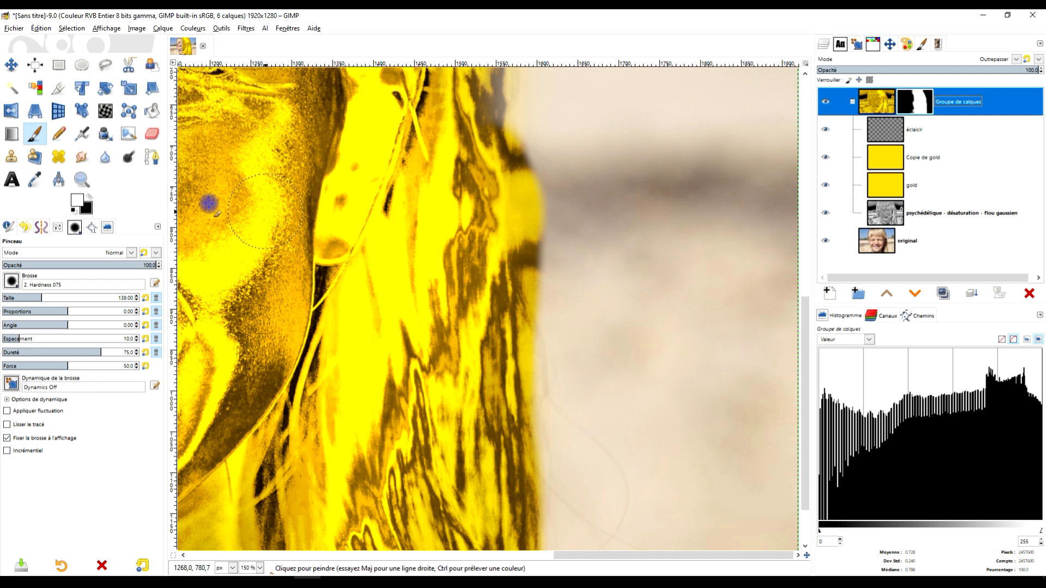
Paint the Groupe de calques mask black along the golden hair's outer edge, up to the sky, with the size 139 brush.
mouse_move(539, 136)
left_mouse_down()
mouse_move(550, 325)
mouse_move(545, 292)
left_mouse_up()
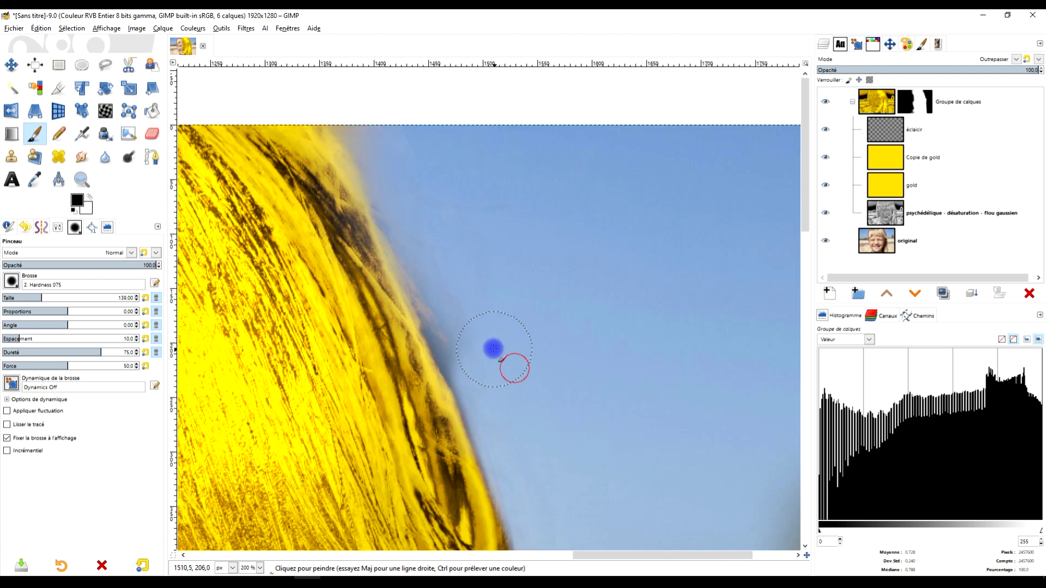
mouse_move(493, 351)
left_mouse_down()
mouse_move(359, 112)
mouse_move(412, 194)
mouse_move(485, 385)
left_mouse_up()
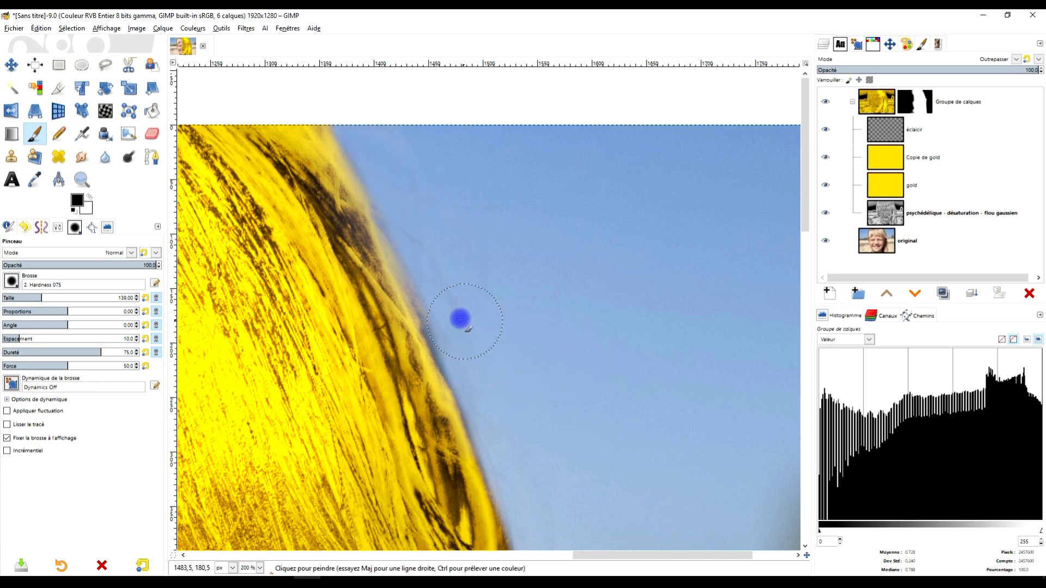
left_click_drag(435, 284, 375, 143)
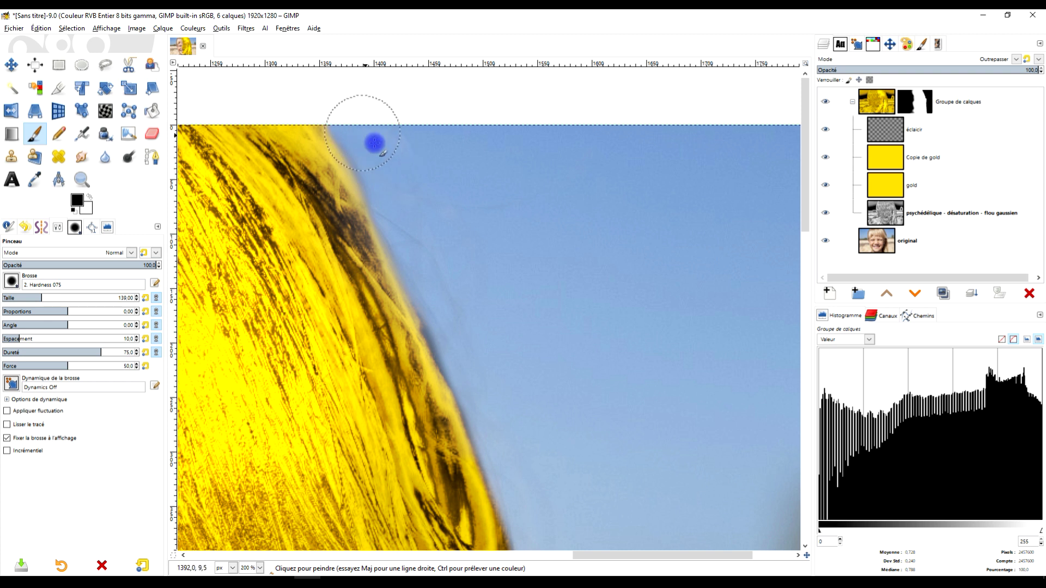
Frame the whole portrait and set the opacity of the Copie de gold layer to 43.7.
scroll(547, 297, "down", 5)
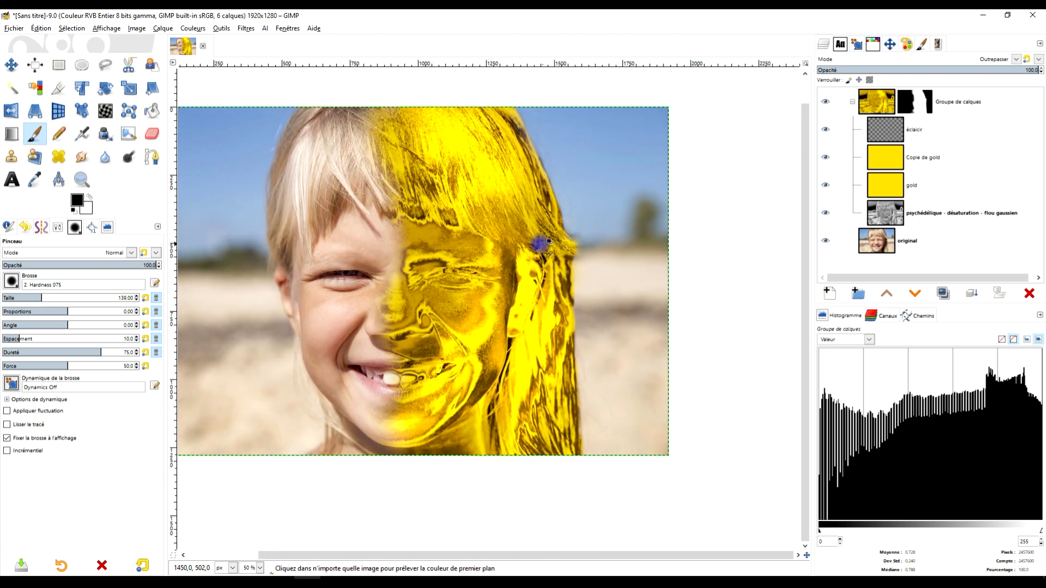
left_click(81, 181)
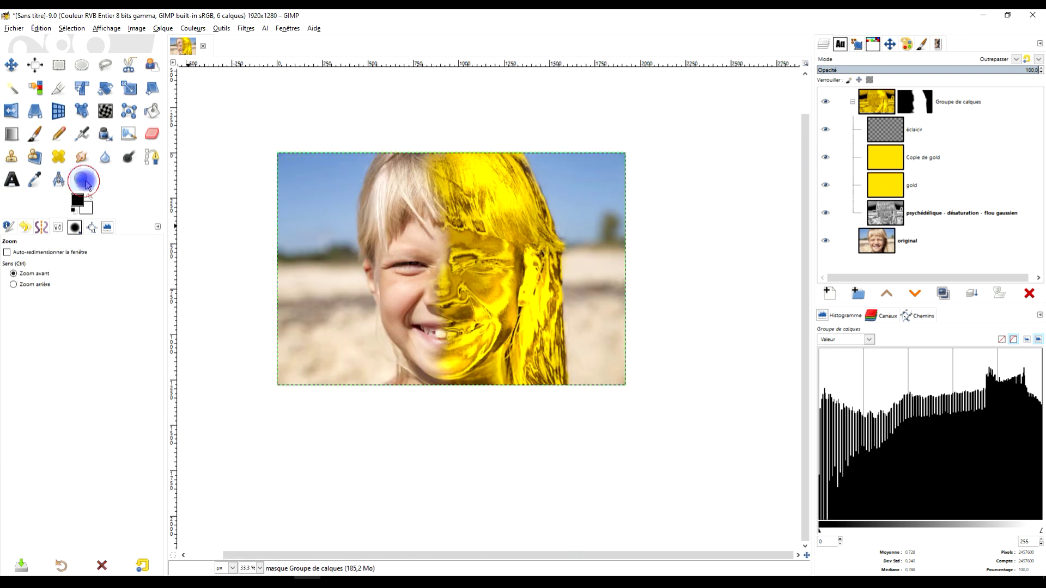
left_click_drag(271, 149, 638, 392)
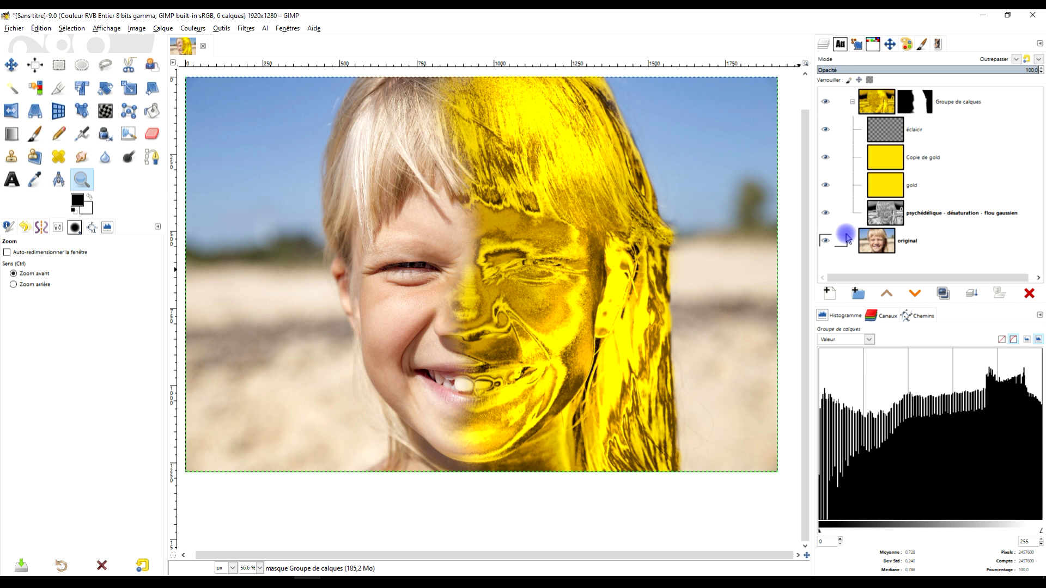
left_click(919, 158)
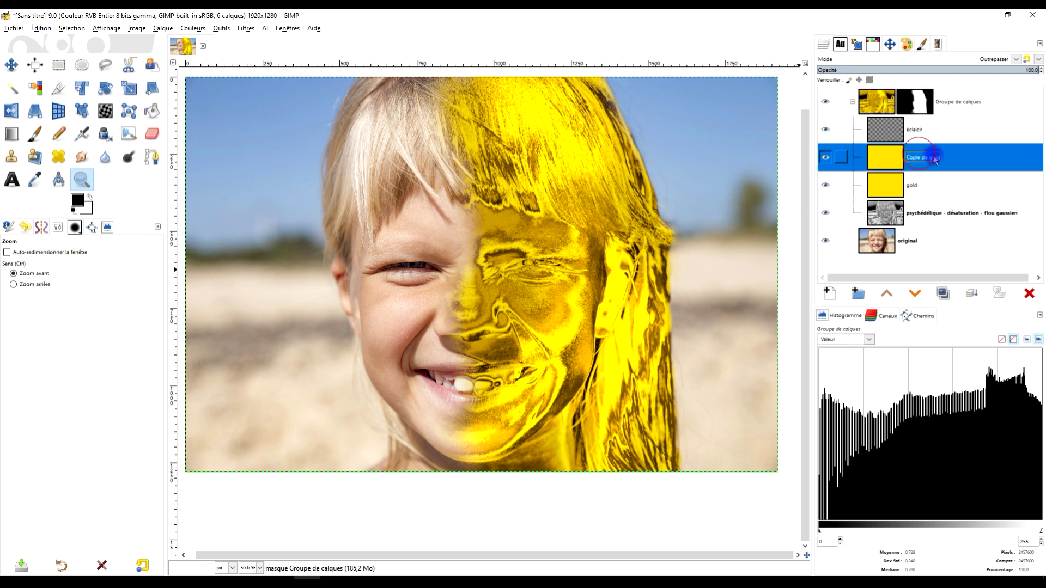
left_click_drag(912, 66, 914, 69)
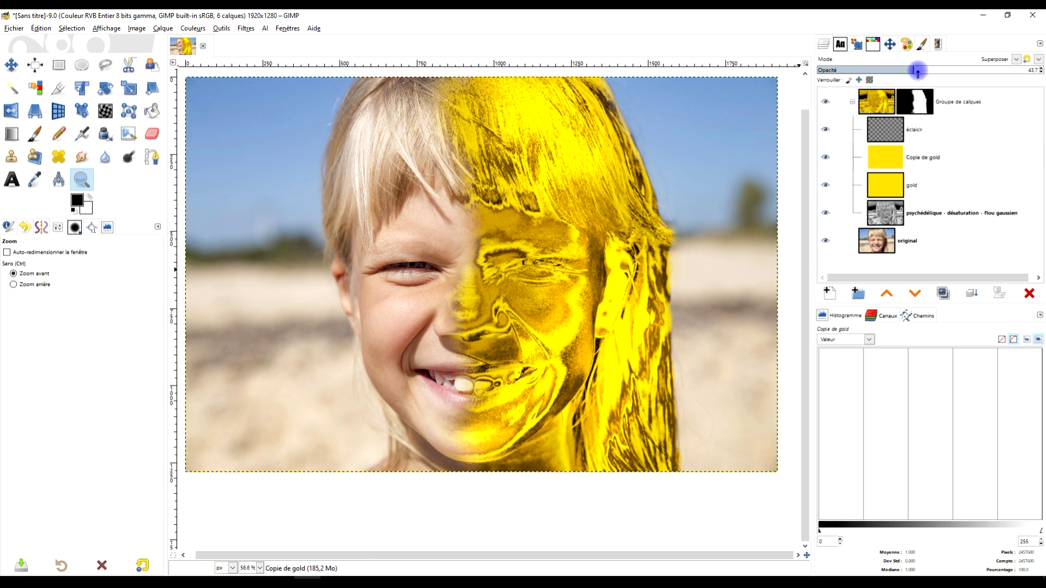